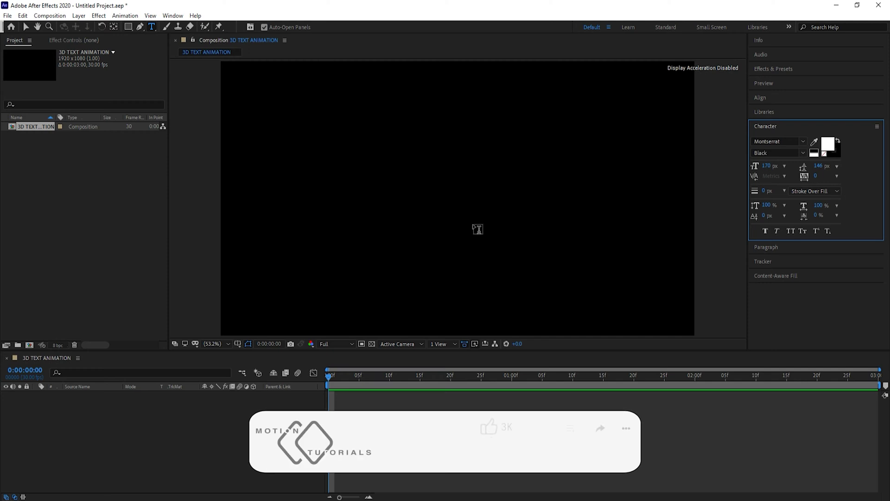
# Create a text layer reading EASY, TEXT and 3D on three separate lines in the composition
pyautogui.click(420, 195)
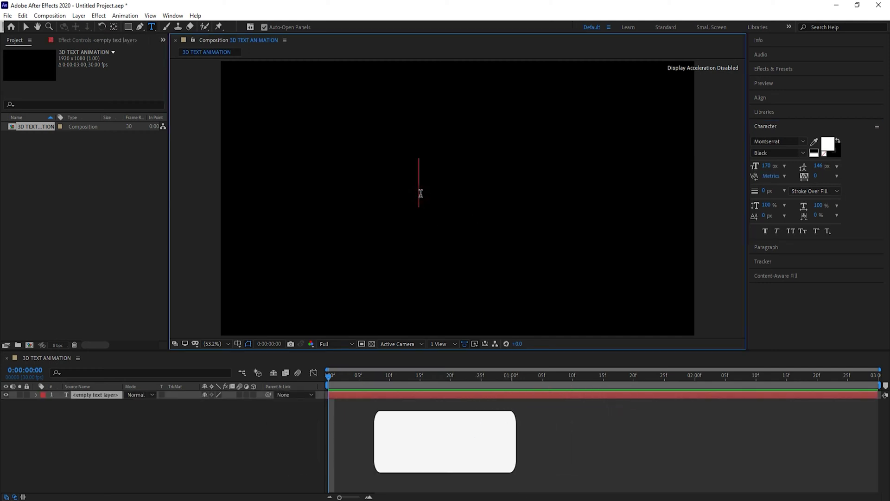
pyautogui.write('EASY ')
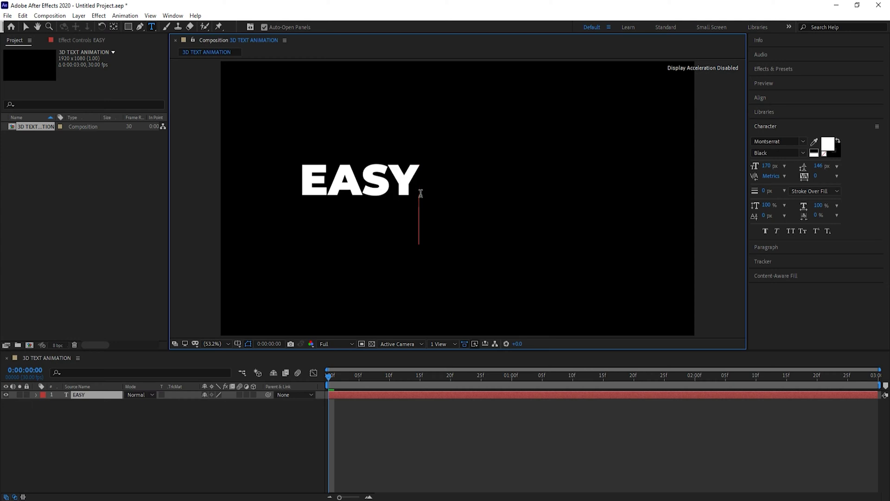
pyautogui.write('TEXT ')
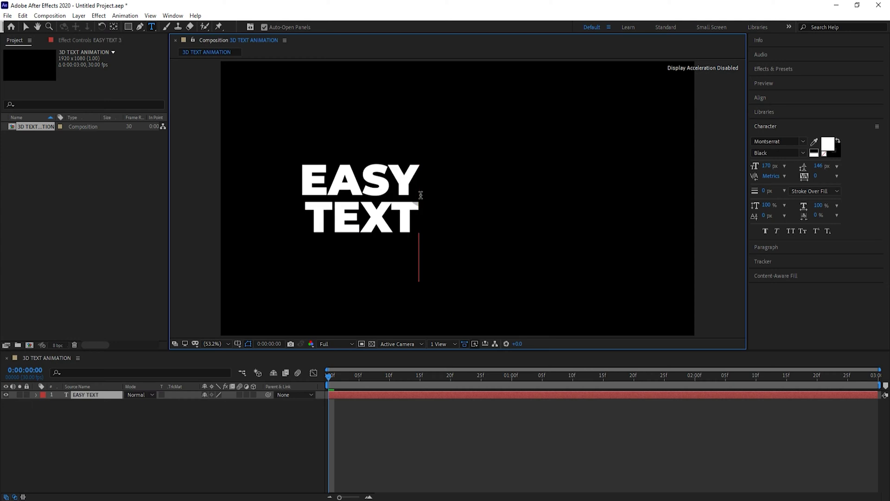
pyautogui.write('3D')
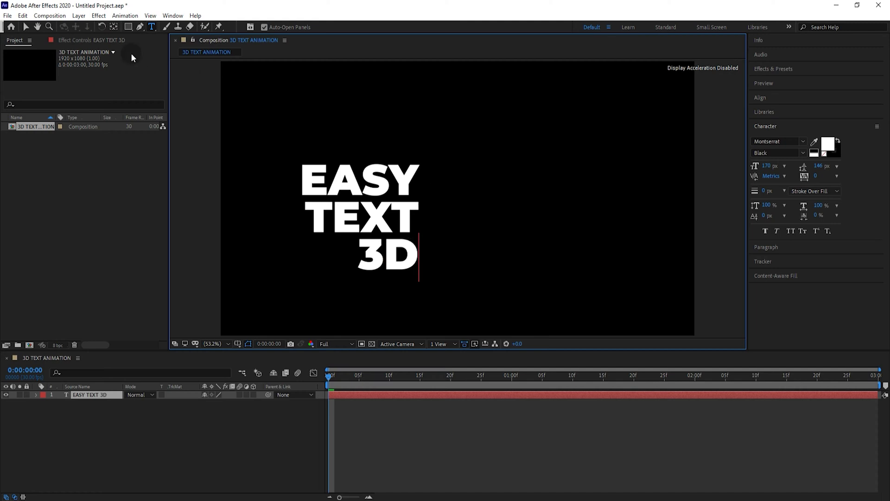
pyautogui.click(26, 27)
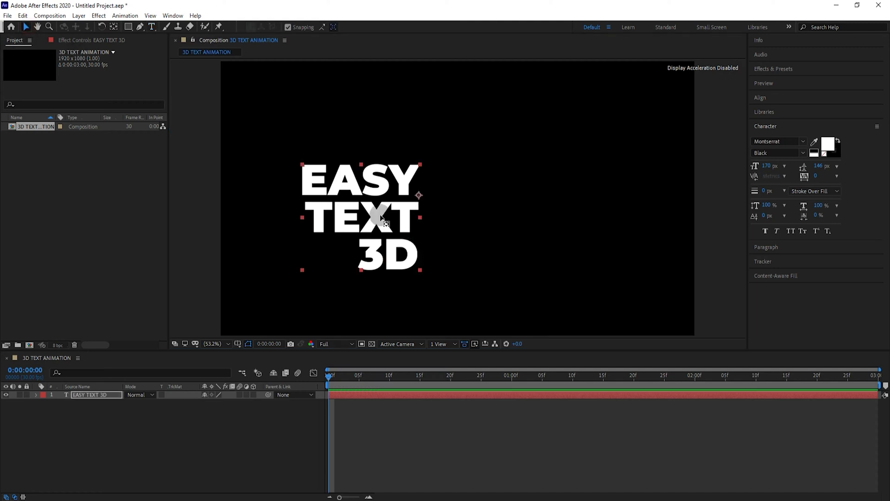
# Move the text layer's anchor point to the centre of the text block
pyautogui.press('y')
pyautogui.moveTo(419, 195); pyautogui.dragTo(361, 217)
pyautogui.click(25, 28)
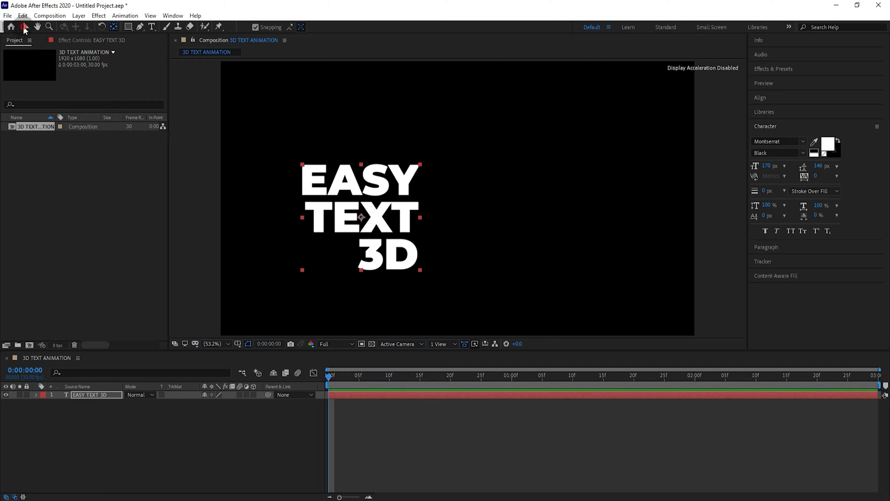
# Centre the text layer horizontally and vertically in the composition
pyautogui.click(770, 100)
pyautogui.click(778, 121)
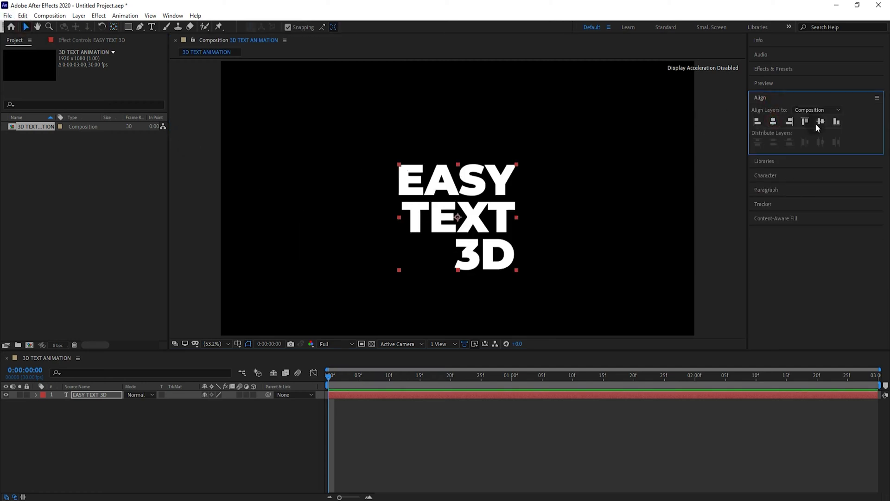
pyautogui.click(815, 122)
pyautogui.click(790, 98)
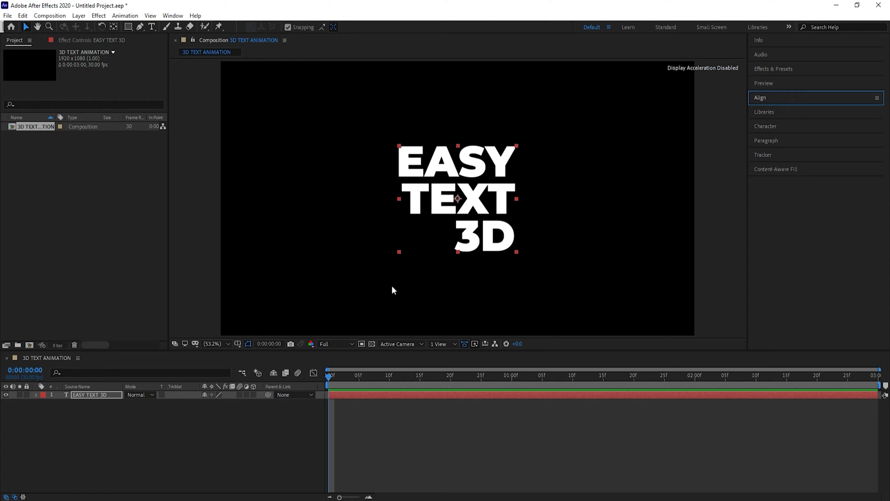
# Duplicate the EASY TEXT 3D layer and place the copy beneath the original in the layer order
pyautogui.click(89, 394)
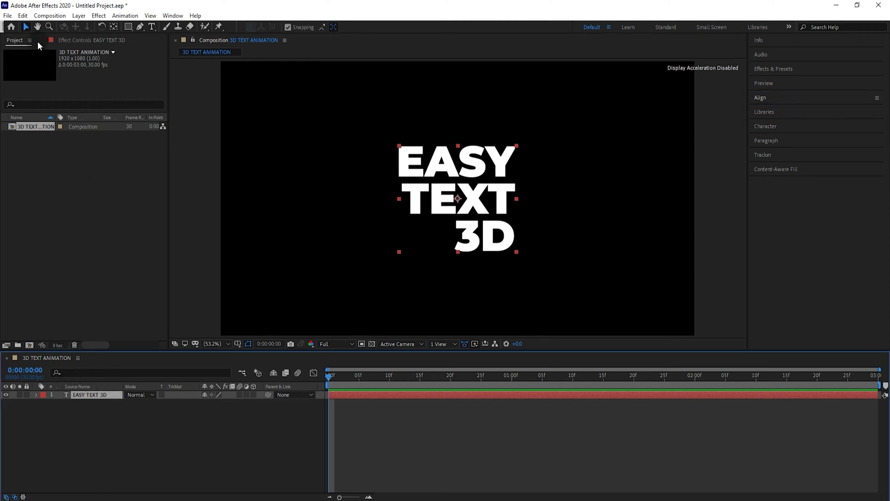
pyautogui.click(23, 15)
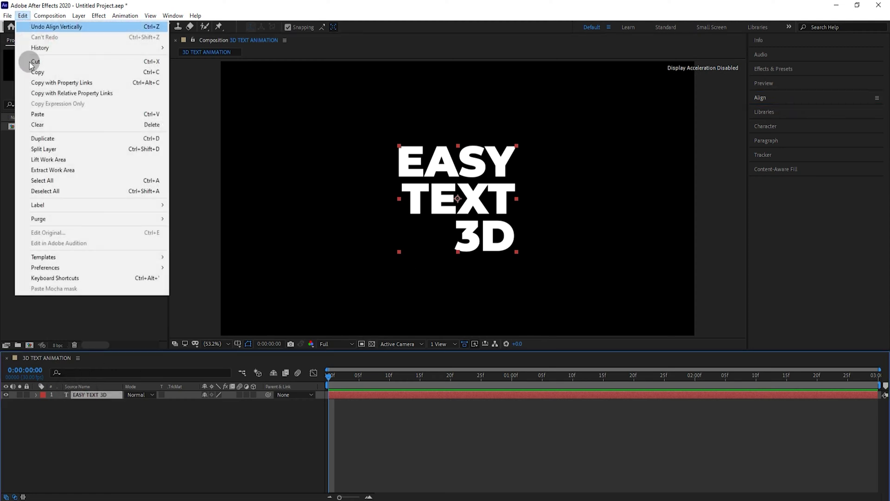
pyautogui.click(55, 138)
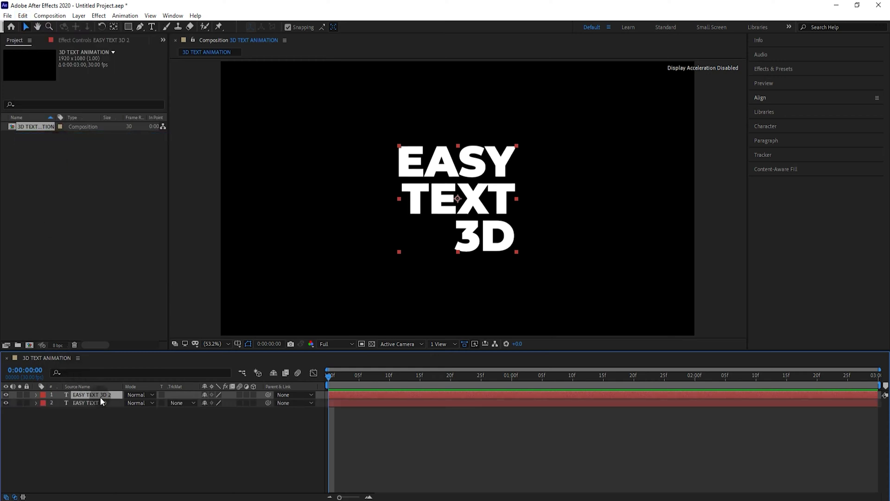
pyautogui.moveTo(101, 397); pyautogui.dragTo(104, 410)
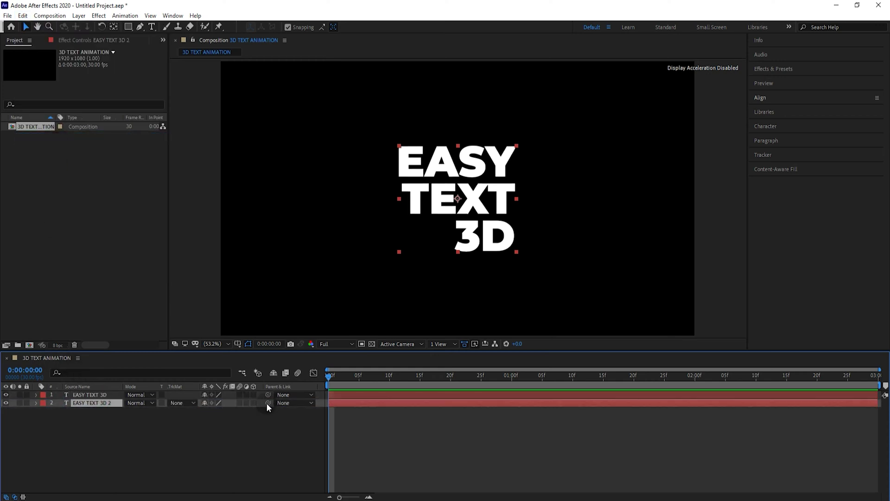
# Make both text layers 3D and expand the geometry options of the lower copy
pyautogui.click(253, 402)
pyautogui.click(254, 394)
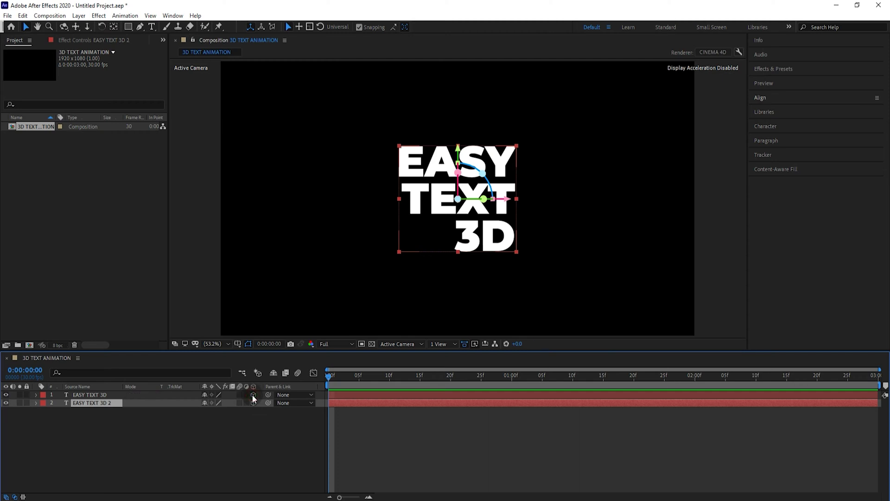
pyautogui.click(36, 403)
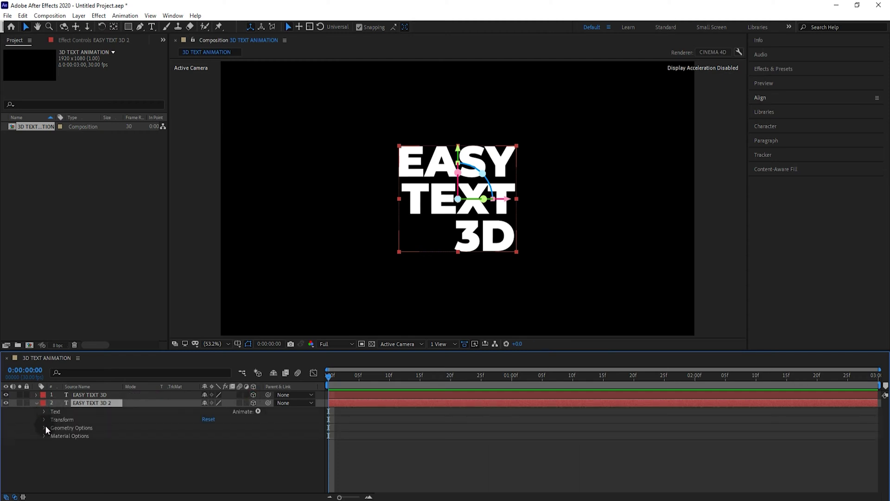
pyautogui.click(44, 428)
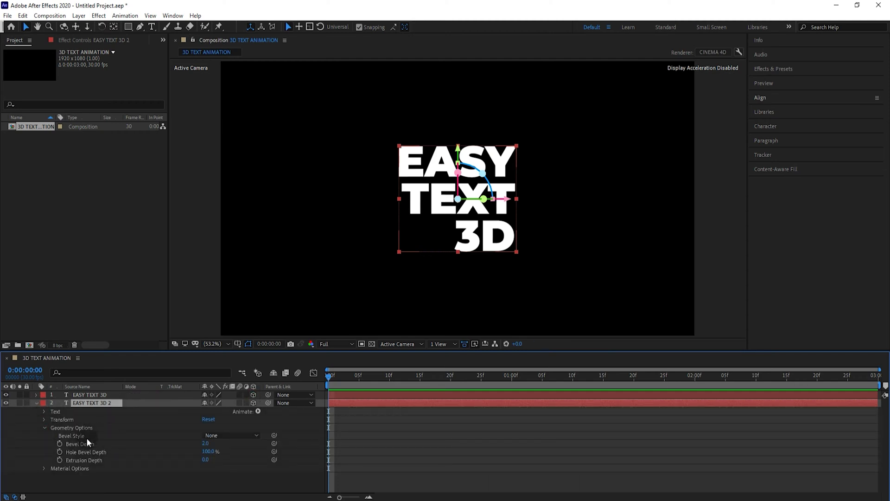
# Make sure the composition's 3D renderer is set to CINEMA 4D and apply the settings
pyautogui.click(48, 15)
pyautogui.click(103, 40)
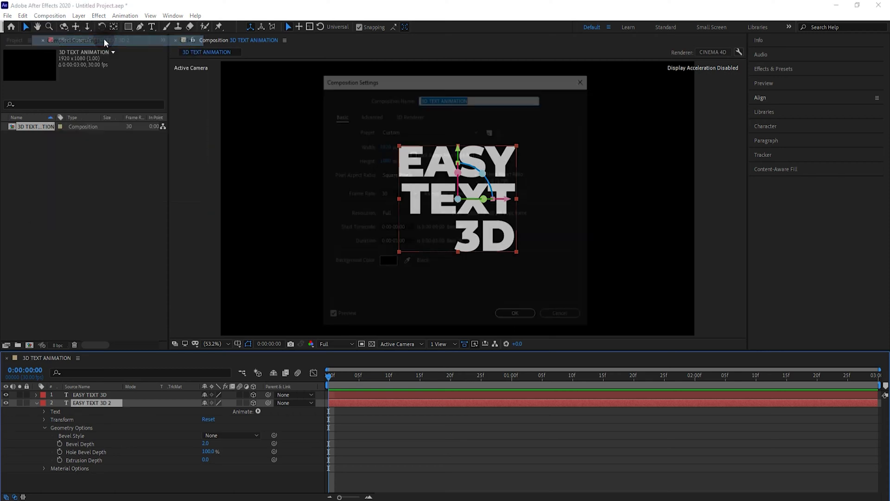
pyautogui.click(414, 115)
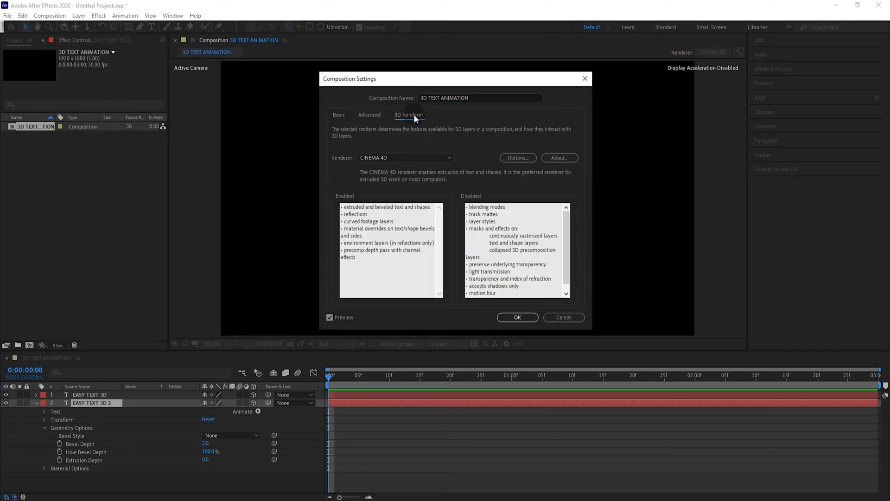
pyautogui.click(410, 157)
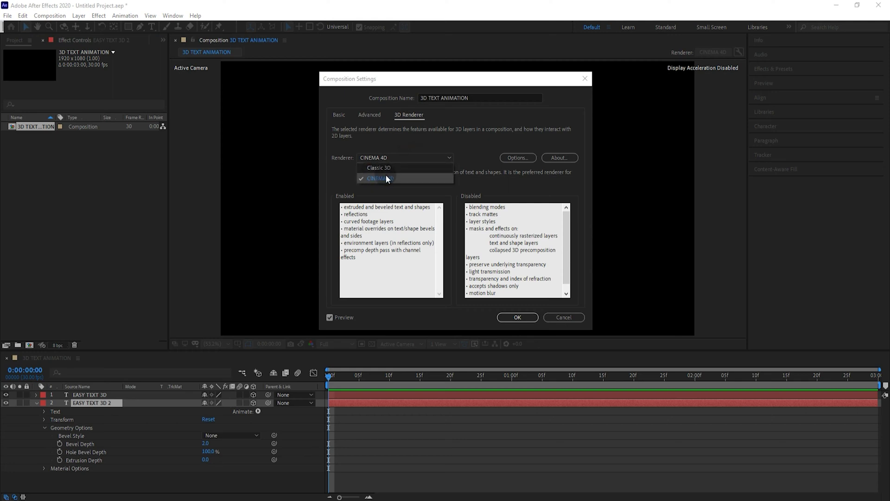
pyautogui.click(517, 317)
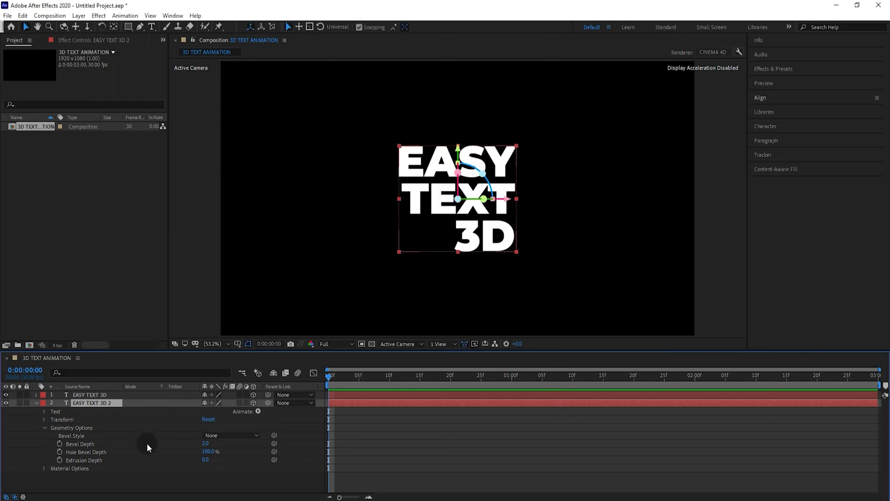
# Give the lower text layer a Convex bevel with a bevel depth of 10 and an extrusion depth of 450
pyautogui.click(233, 437)
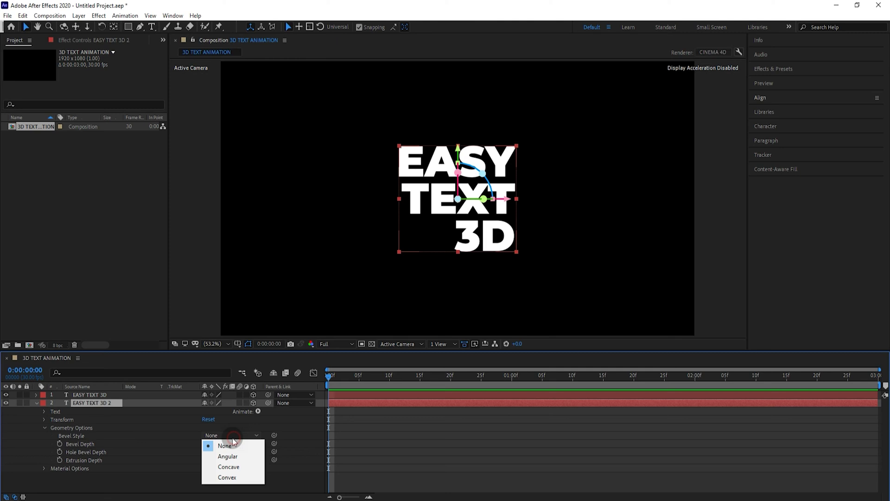
pyautogui.click(227, 478)
pyautogui.click(205, 444)
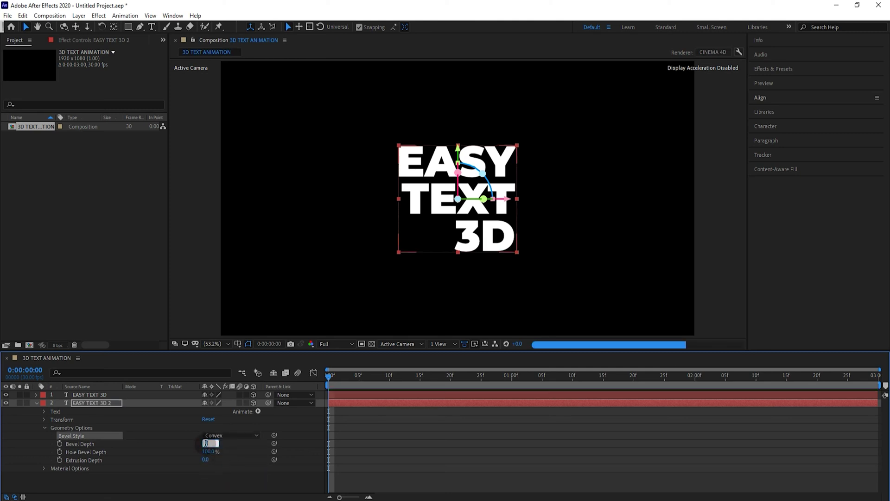
pyautogui.write('10')
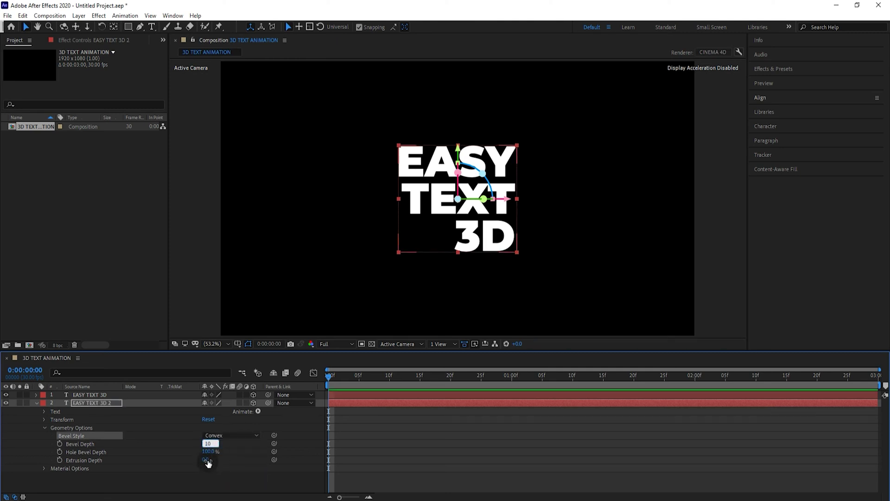
pyautogui.click(207, 460)
pyautogui.write('450')
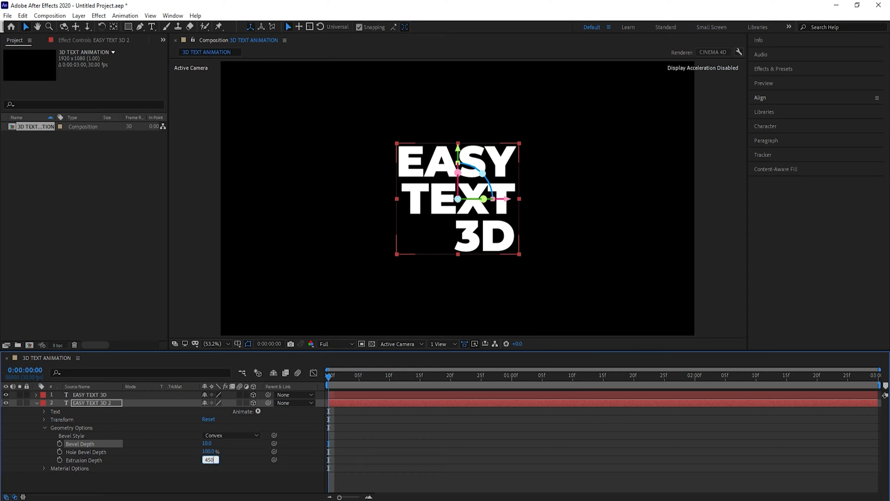
pyautogui.press('Return')
pyautogui.click(211, 484)
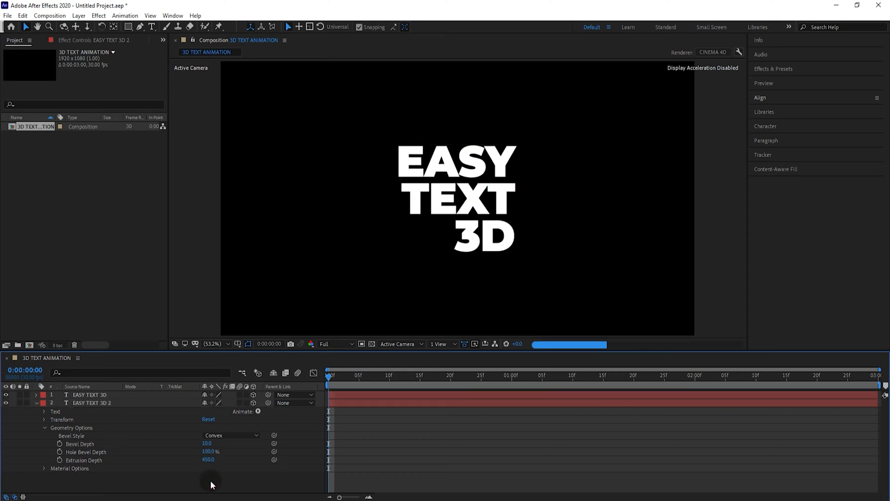
pyautogui.click(65, 403)
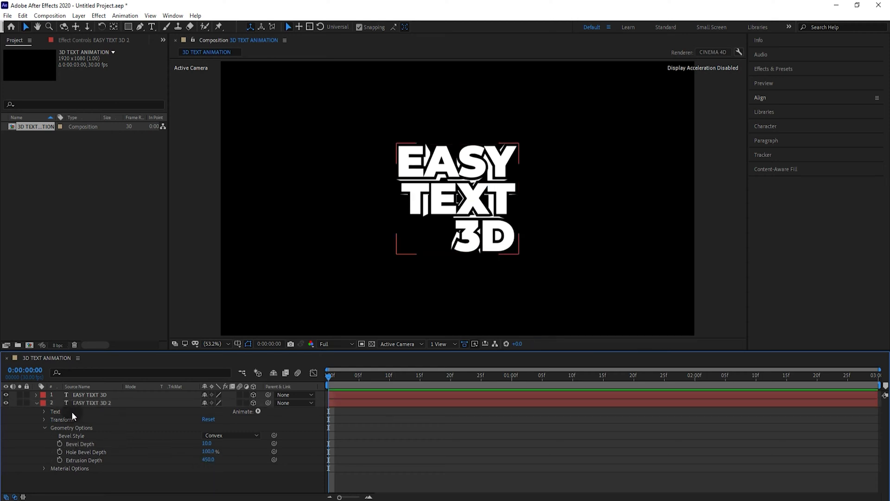
pyautogui.click(37, 403)
# Set the fill colour of the lower text layer to black (000000) and show the composition's transparency grid
pyautogui.click(86, 402)
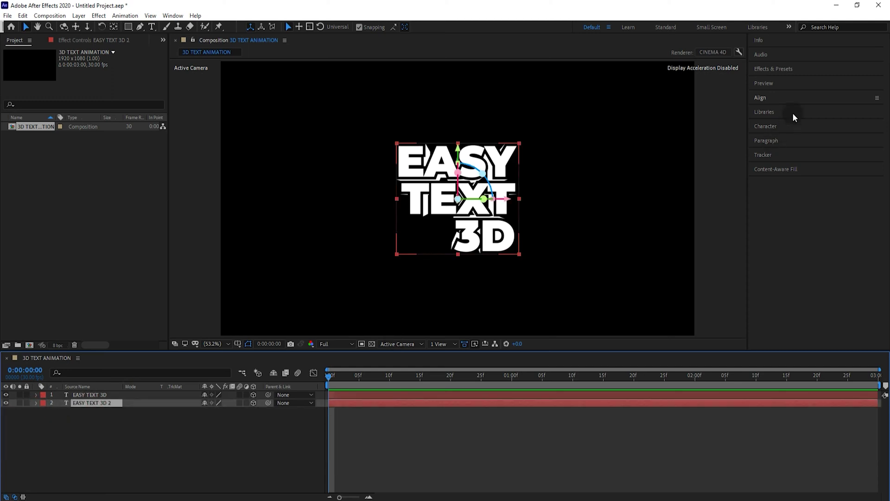
pyautogui.click(798, 132)
pyautogui.click(828, 144)
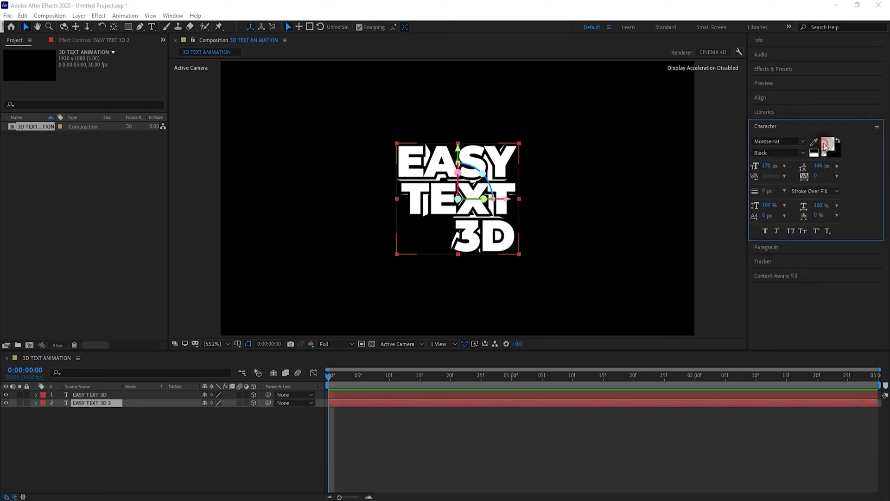
pyautogui.click(508, 361)
pyautogui.moveTo(468, 415); pyautogui.dragTo(463, 421)
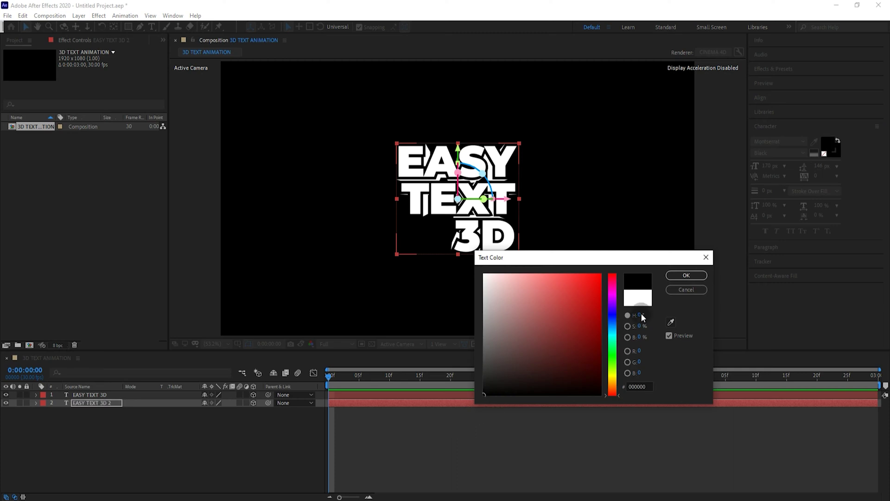
pyautogui.click(678, 276)
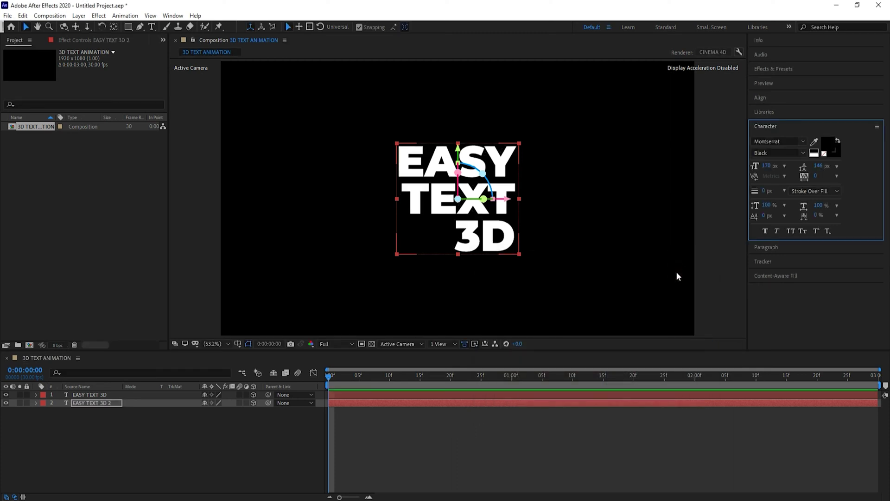
pyautogui.click(372, 344)
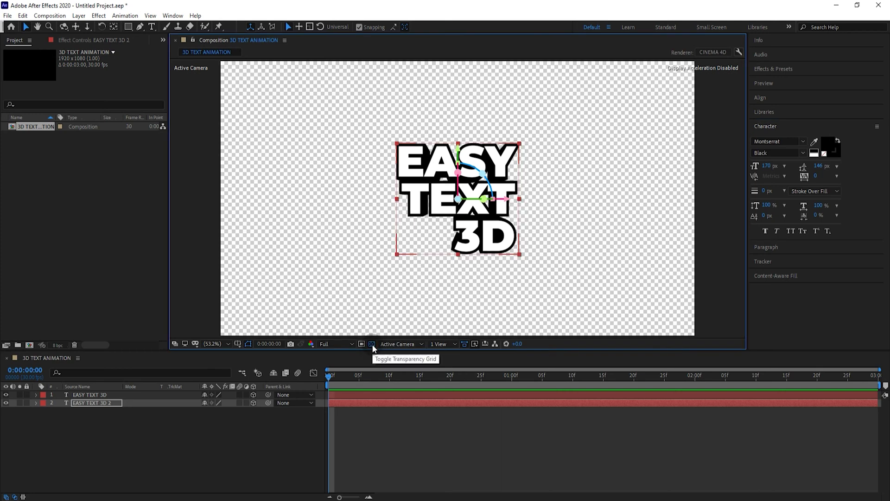
# Add a null object to the composition and make it a 3D layer
pyautogui.click(199, 208)
pyautogui.rightClick(194, 201)
pyautogui.moveTo(207, 209)
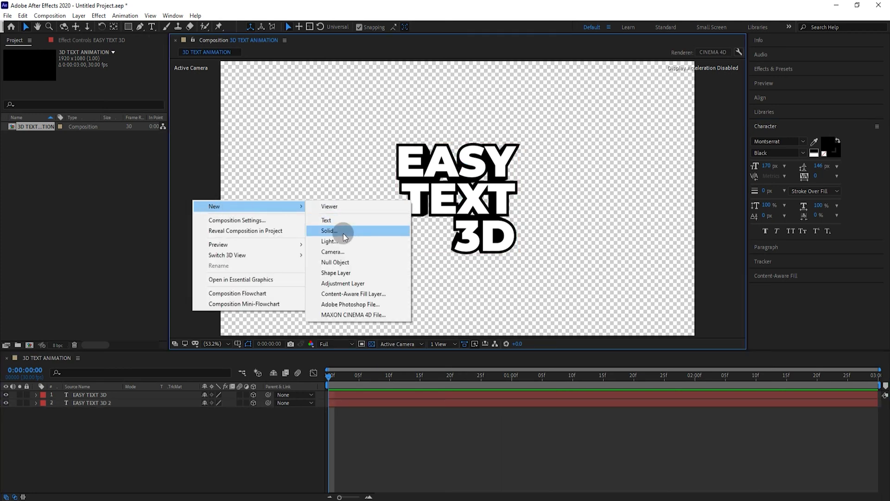
pyautogui.click(340, 265)
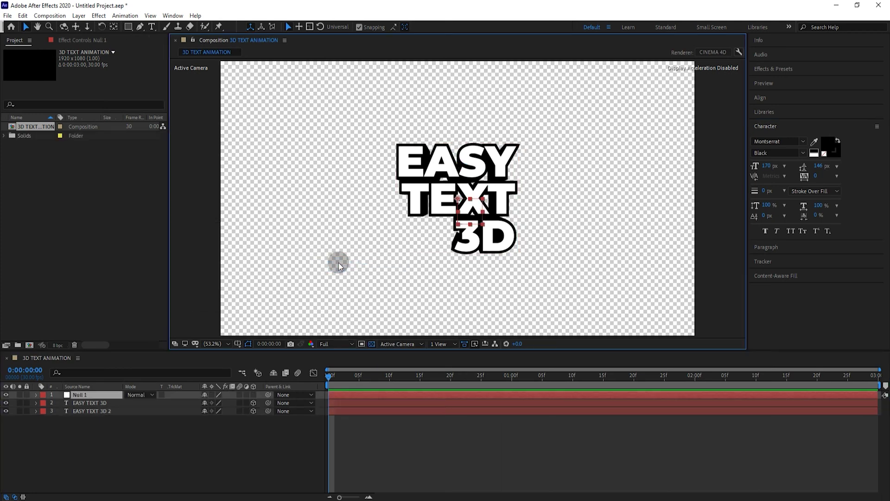
pyautogui.click(253, 395)
# Parent both text layers to the null object
pyautogui.click(108, 412)
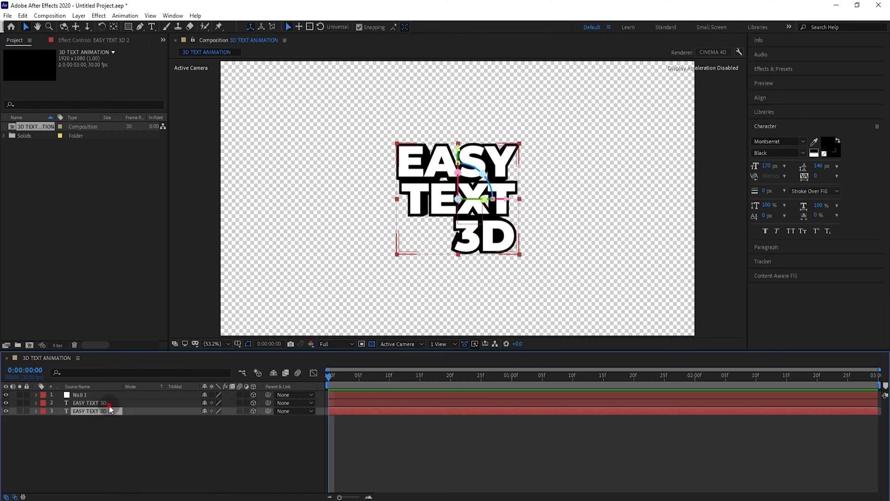
pyautogui.keyDown('shift'); pyautogui.click(208, 405); pyautogui.keyUp('shift')
pyautogui.moveTo(270, 402); pyautogui.dragTo(114, 400)
# Set the null object's Y Rotation to 15°
pyautogui.click(112, 395)
pyautogui.press('r')
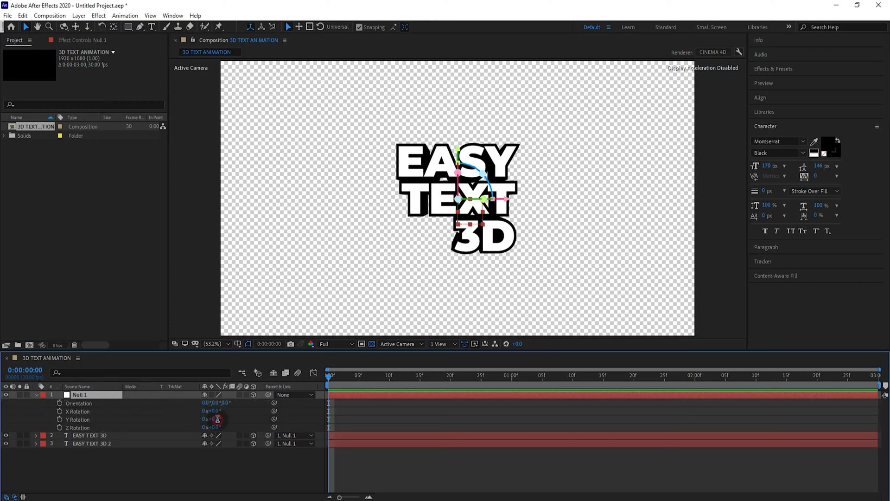
pyautogui.click(215, 465)
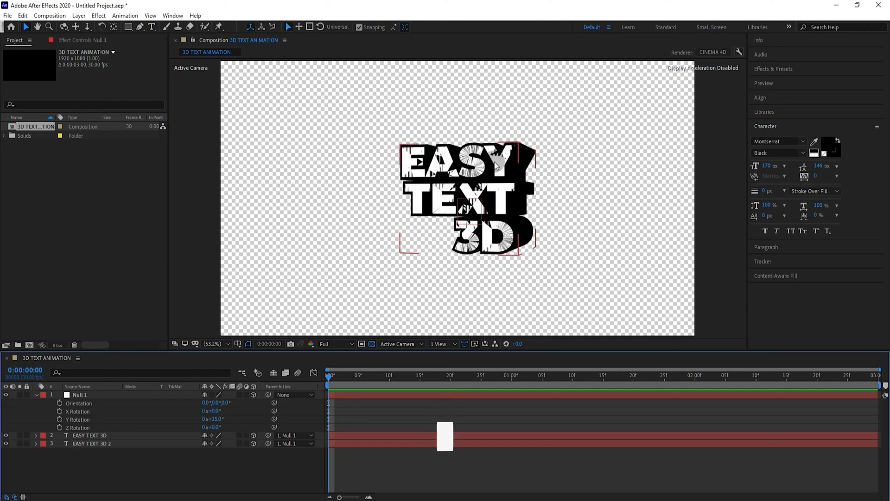
# Set the Z position of the upper EASY TEXT 3D layer to -10 and collapse the layer properties
pyautogui.click(86, 436)
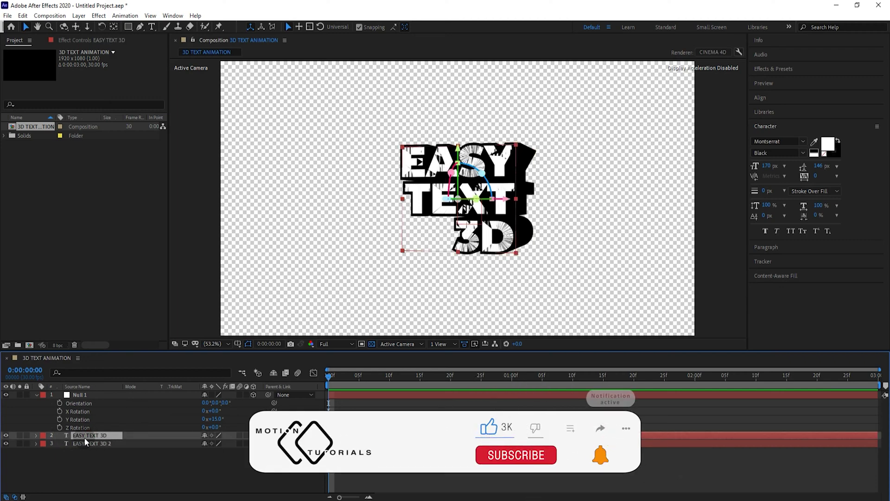
pyautogui.press('p')
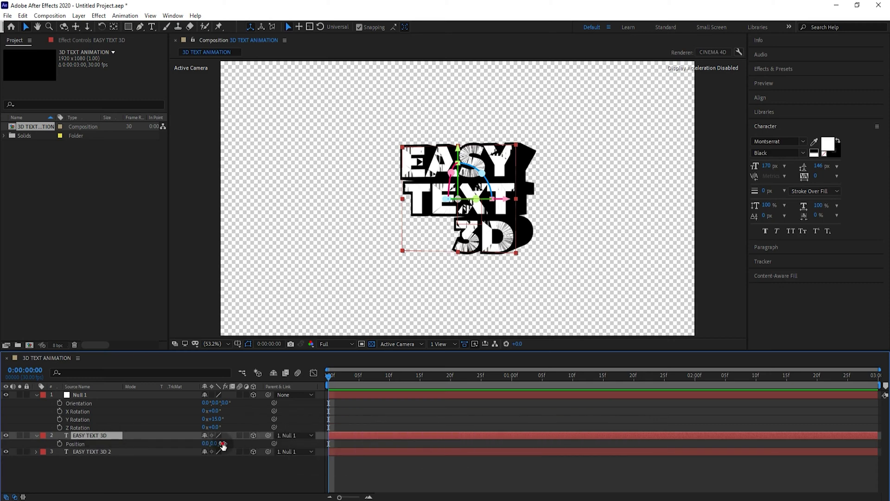
pyautogui.click(223, 443)
pyautogui.write('-10')
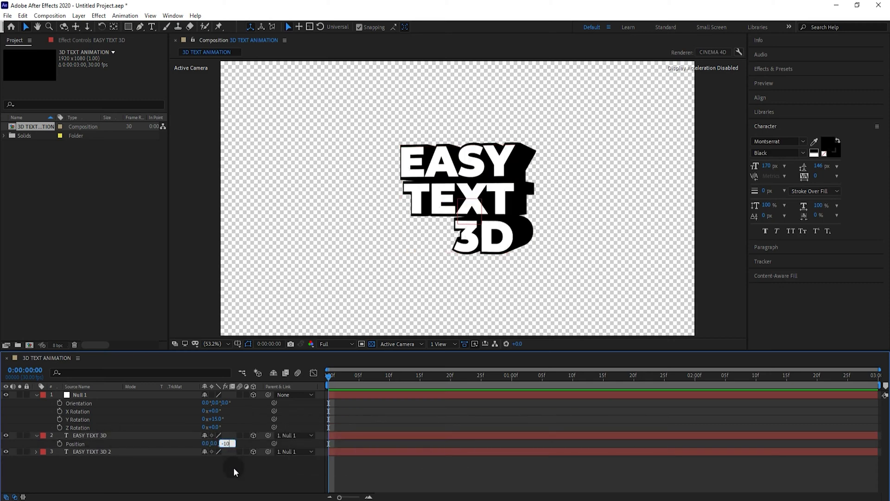
pyautogui.press('Return')
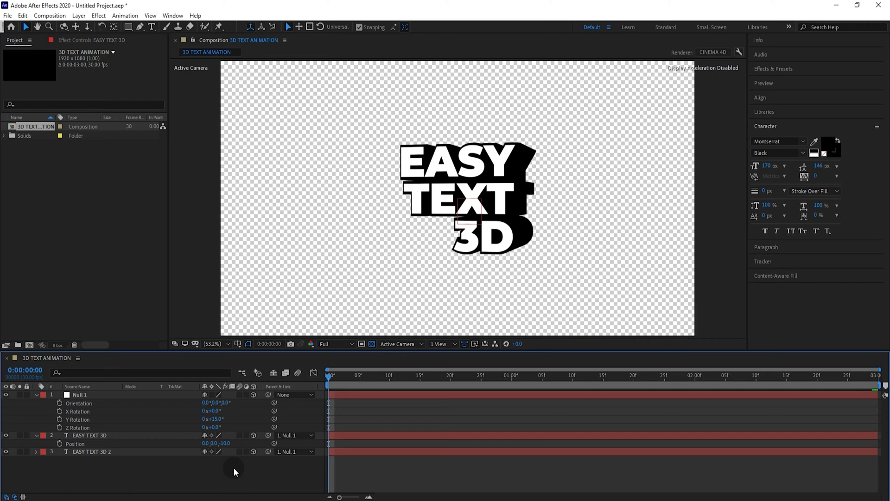
pyautogui.click(37, 436)
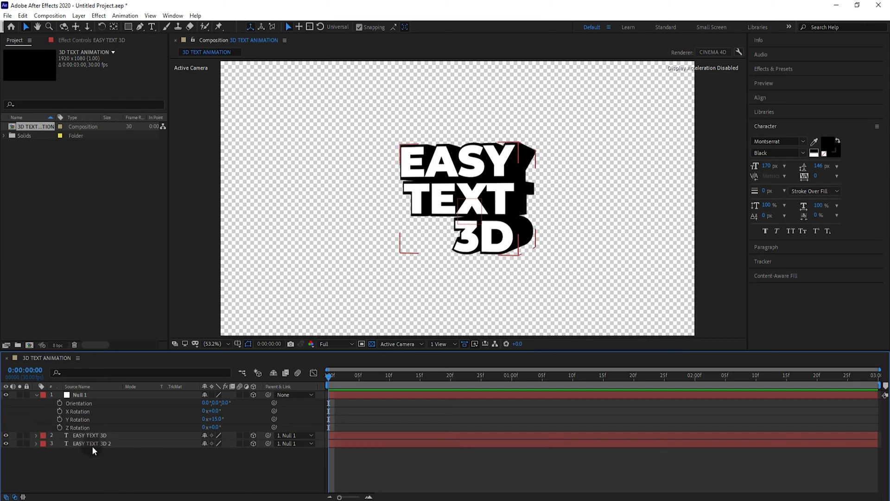
pyautogui.click(36, 394)
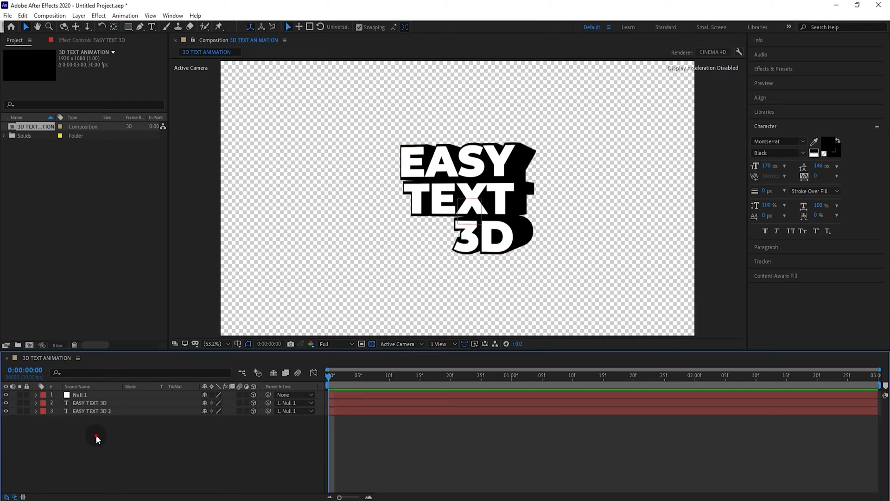
# Pre-compose the null object and both text layers together, moving all attributes into the new composition
pyautogui.moveTo(119, 428); pyautogui.dragTo(88, 393)
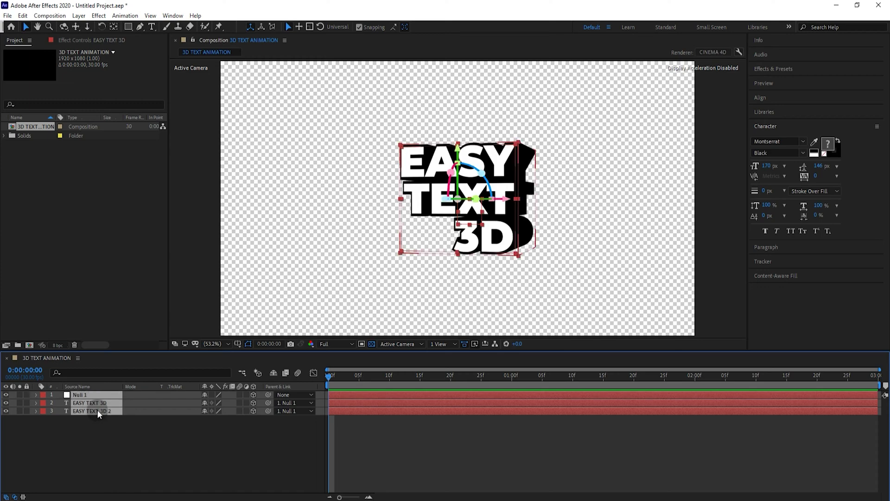
pyautogui.rightClick(96, 410)
pyautogui.click(142, 358)
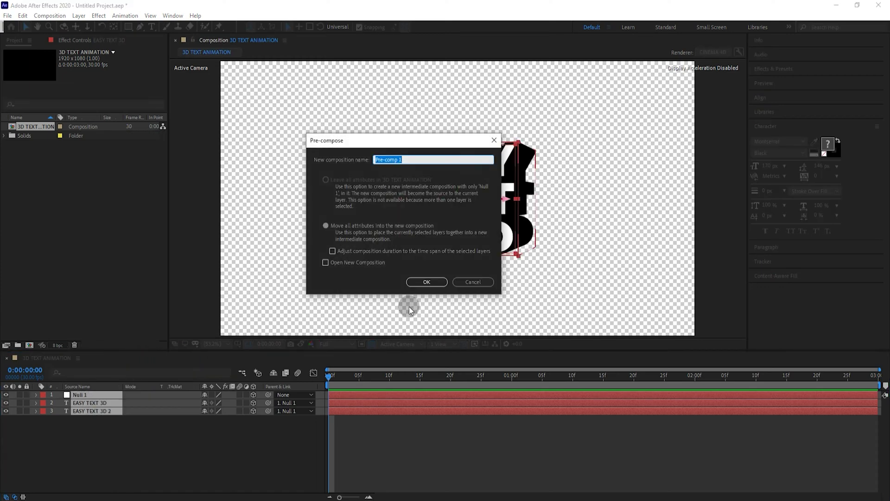
pyautogui.click(425, 281)
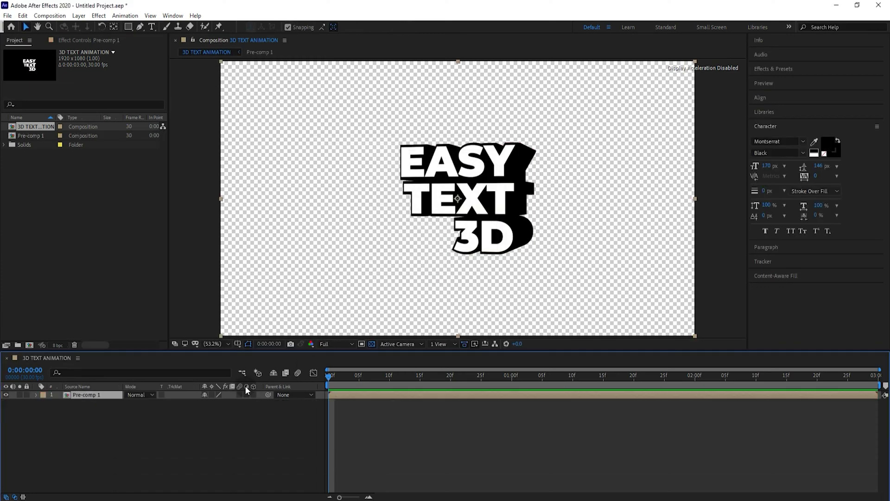
# Add a Stroke layer style to the pre-composed layer
pyautogui.click(78, 15)
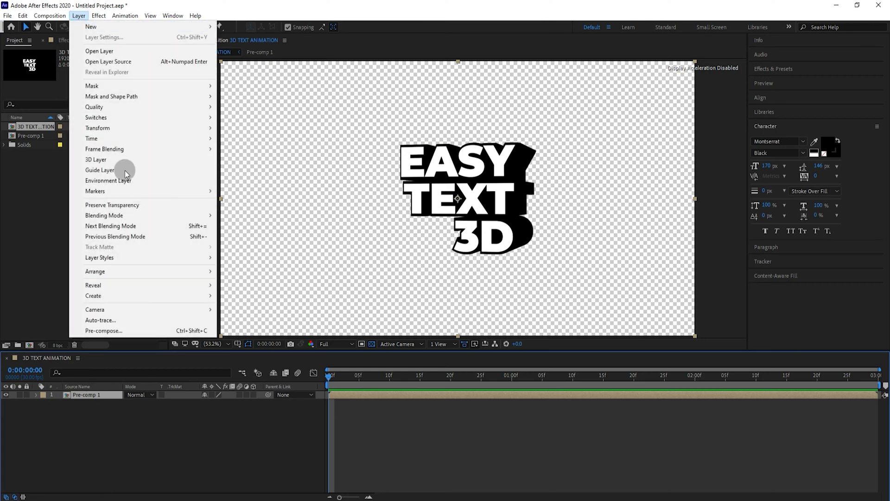
pyautogui.moveTo(204, 258)
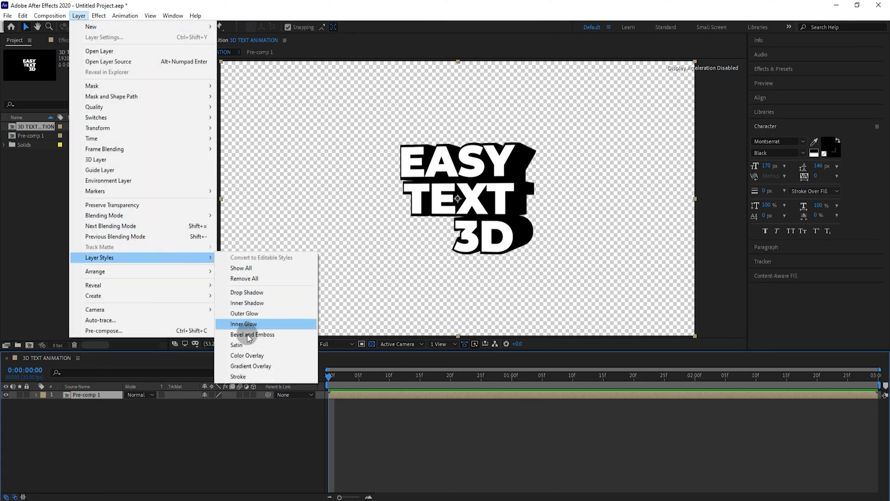
pyautogui.click(240, 377)
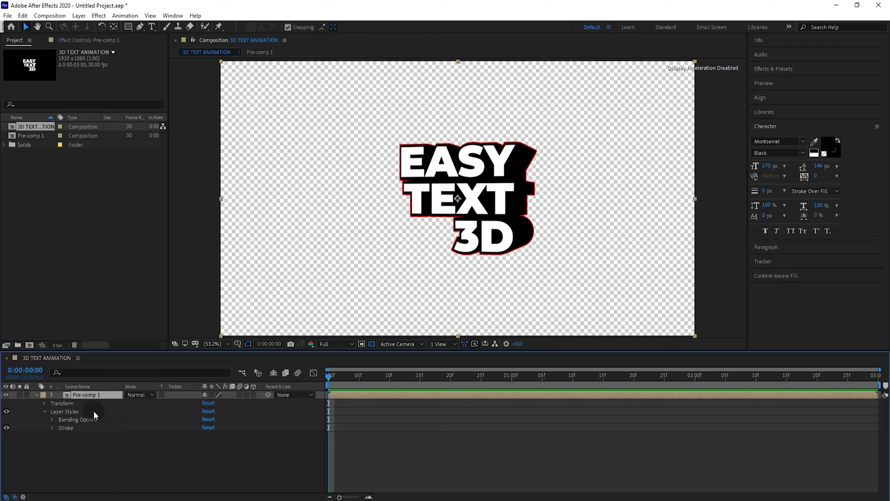
# Set the layer style's stroke colour to white (FFFFFF) and hide the composition's transparency grid
pyautogui.click(51, 428)
pyautogui.click(207, 444)
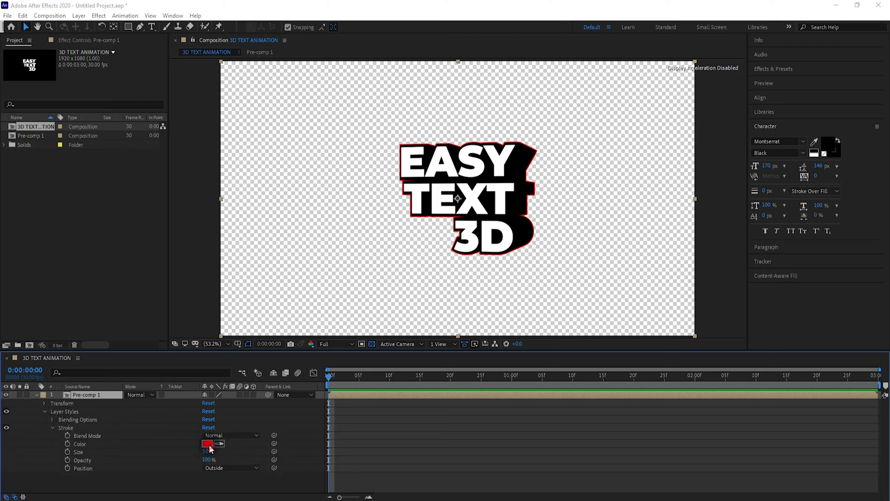
pyautogui.click(485, 275)
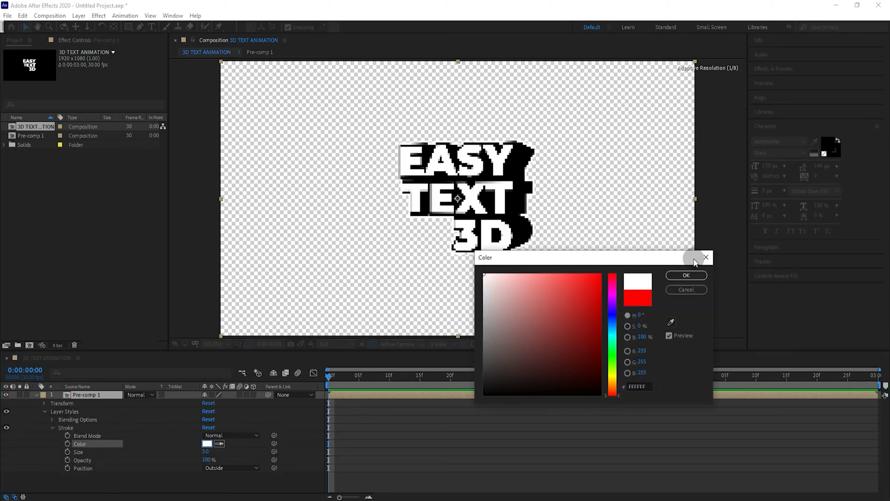
pyautogui.click(687, 276)
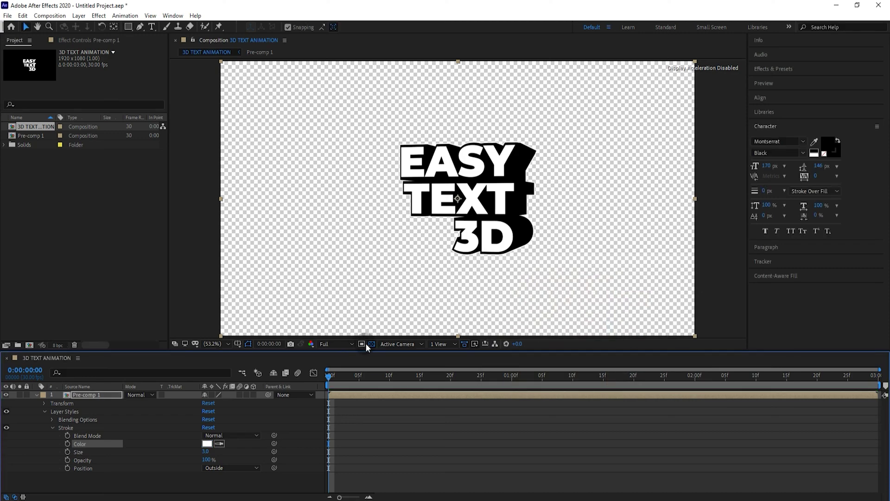
pyautogui.click(367, 343)
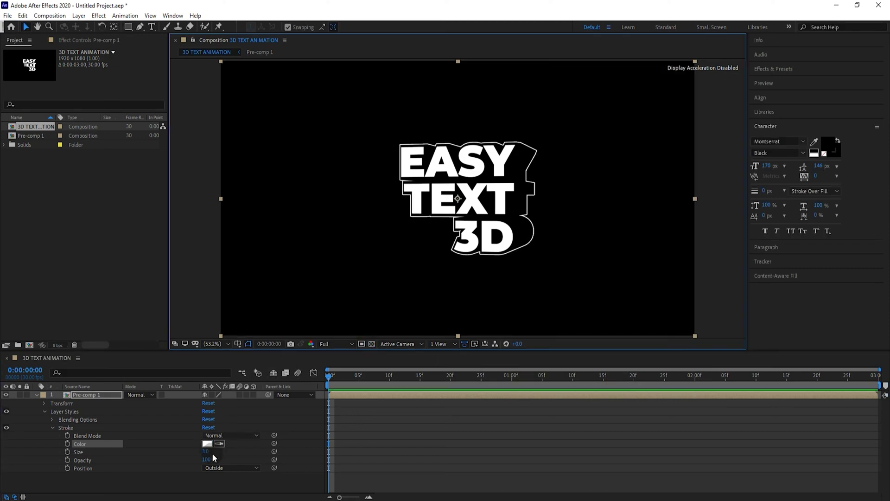
pyautogui.click(52, 428)
pyautogui.click(36, 395)
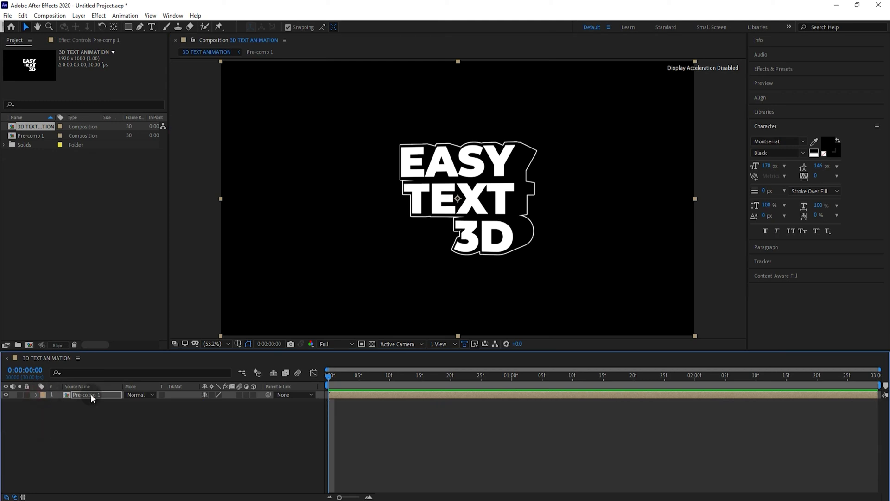
# Open the Pre-comp 1 composition and show its transparency grid
pyautogui.doubleClick(91, 395)
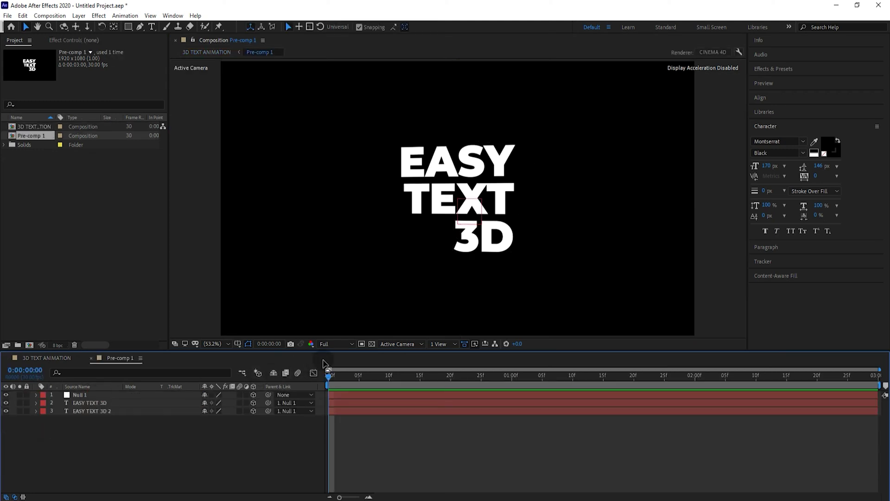
pyautogui.click(373, 345)
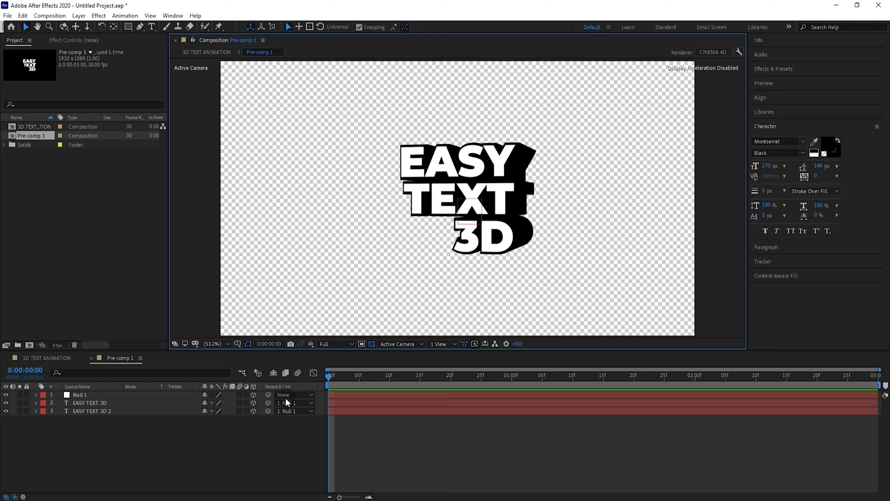
pyautogui.doubleClick(104, 403)
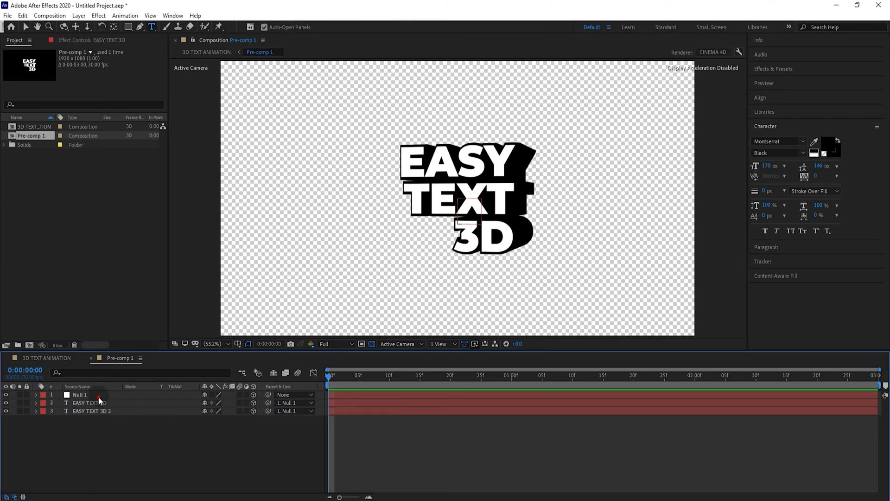
# Keyframe the null object's Scale at 0% at the start of the timeline
pyautogui.click(99, 396)
pyautogui.press('s')
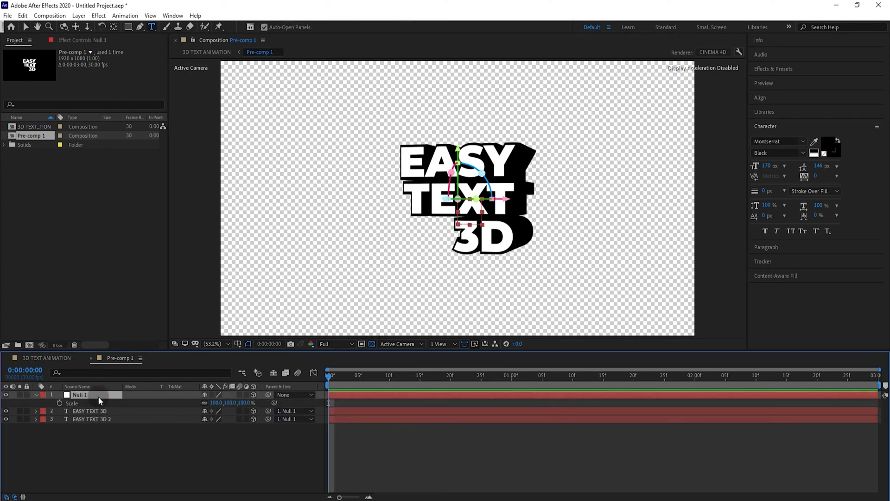
pyautogui.click(60, 403)
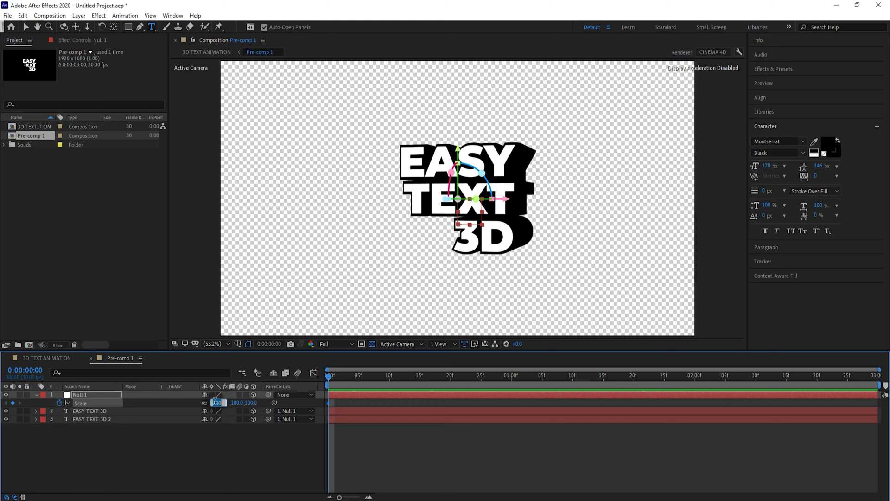
pyautogui.write('0')
pyautogui.click(229, 453)
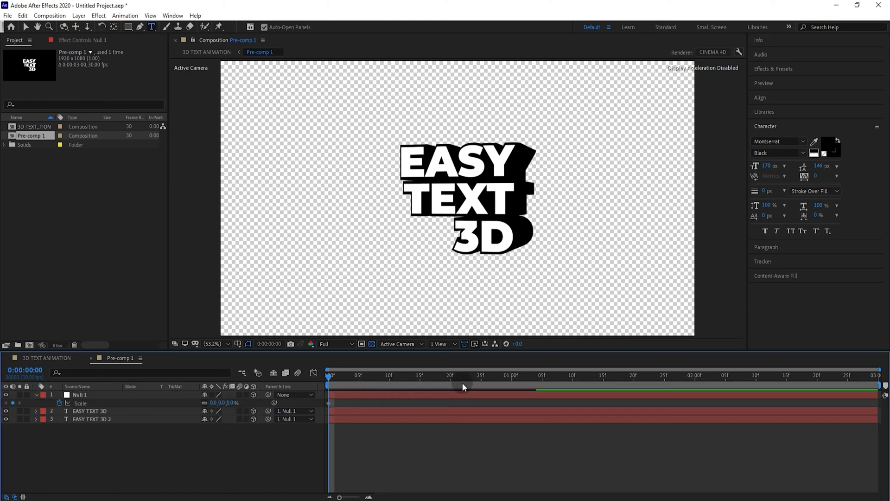
# Add a Scale keyframe of 110% to the null object at 0:00:01:00
pyautogui.click(513, 379)
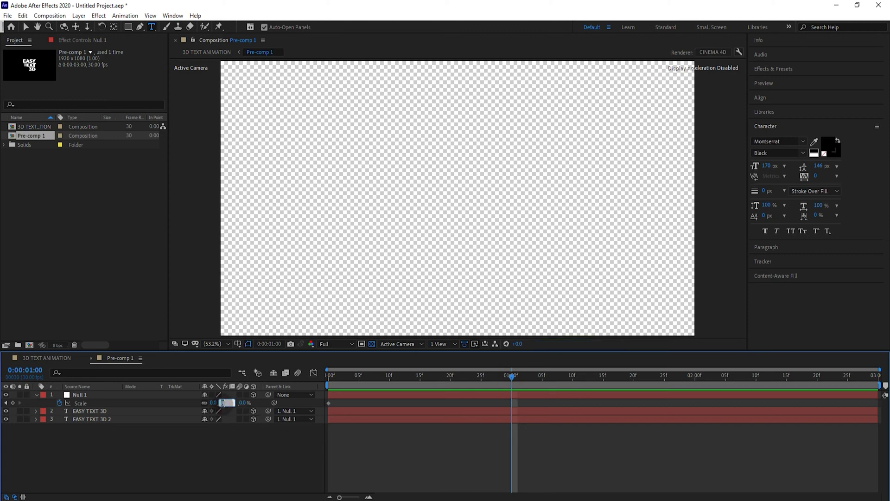
pyautogui.write('110')
pyautogui.click(229, 441)
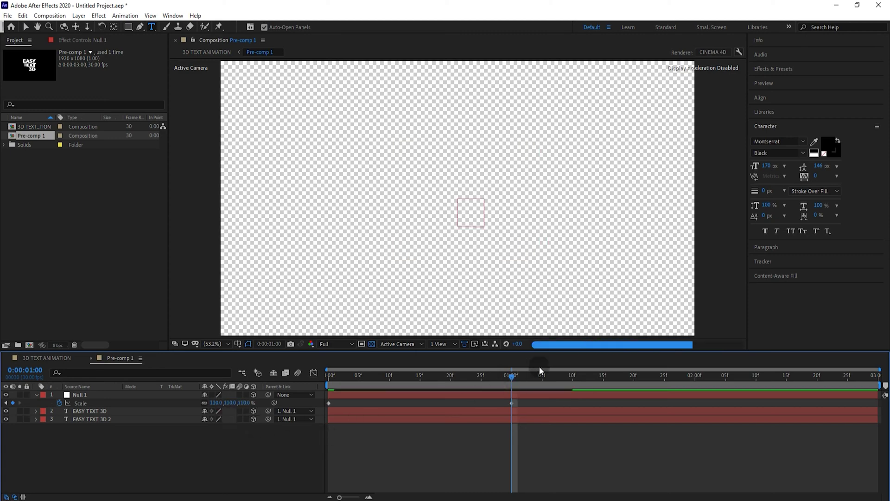
# Add a Scale keyframe of 100% to the null object at 0:00:01:10
pyautogui.click(575, 378)
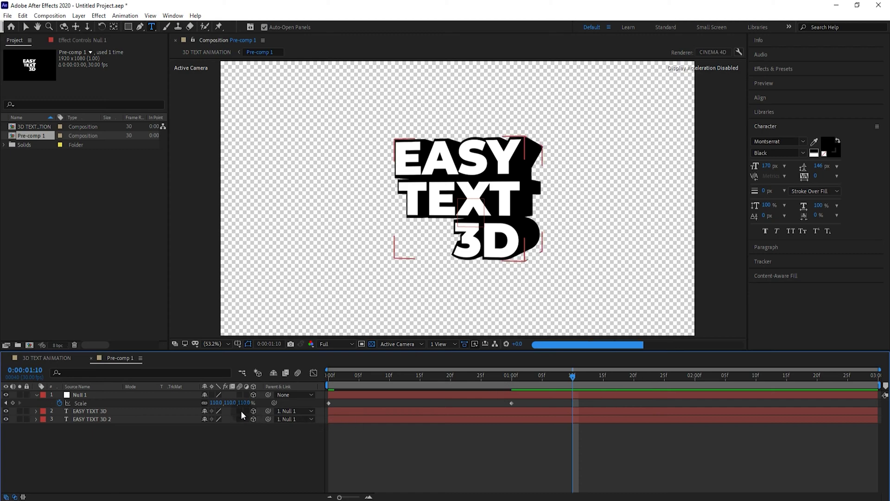
pyautogui.click(228, 402)
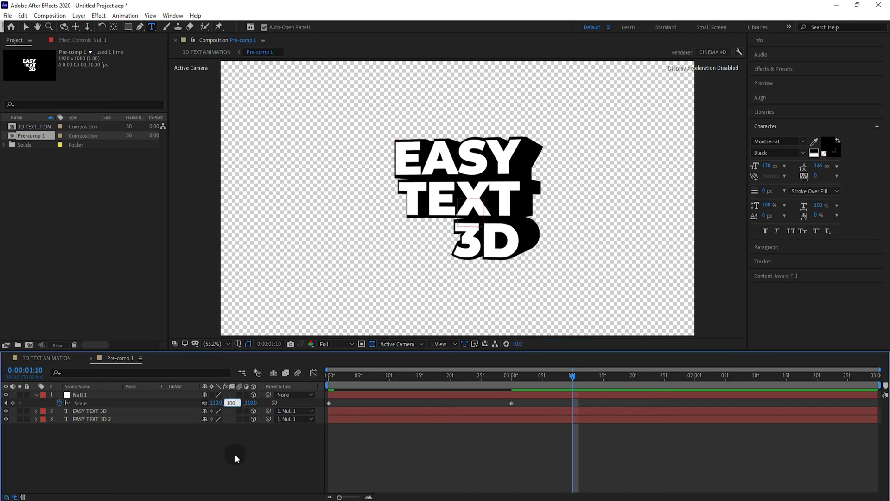
pyautogui.write('100')
pyautogui.press('Return')
# Apply Easy Ease to all three Scale keyframes of the null object
pyautogui.moveTo(595, 402); pyautogui.dragTo(319, 414)
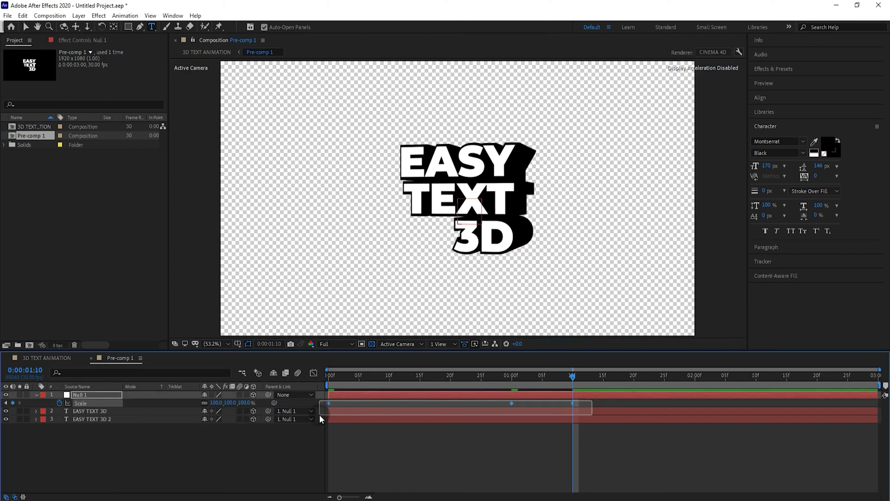
pyautogui.rightClick(513, 402)
pyautogui.moveTo(548, 394)
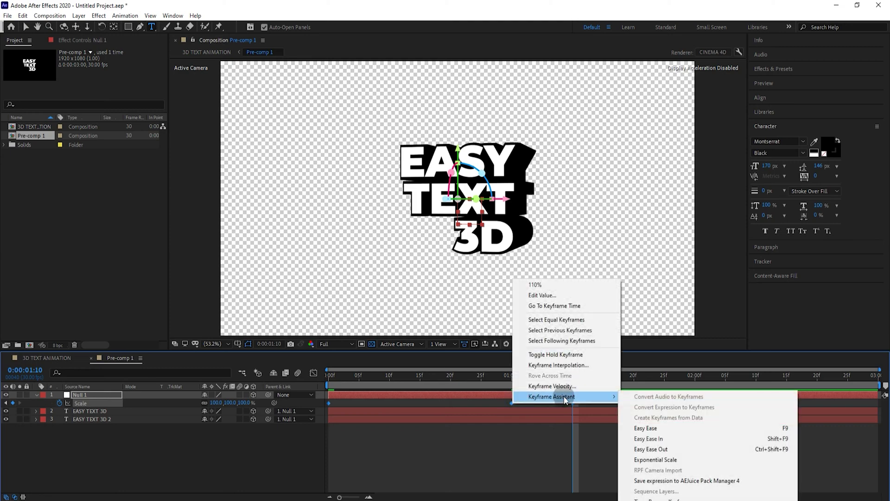
pyautogui.click(642, 425)
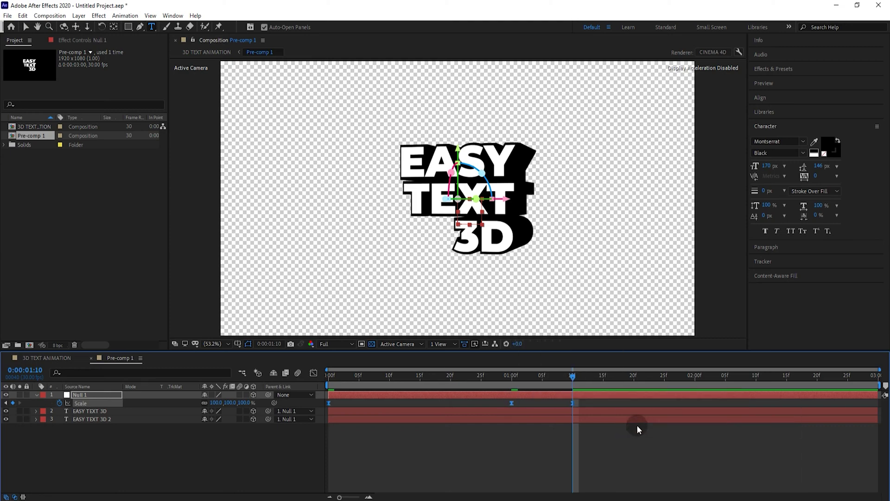
# In the Scale speed graph, extend the 110% keyframe's incoming influence to about frame 15 and its outgoing influence to about 01:05
pyautogui.click(314, 373)
pyautogui.moveTo(515, 455); pyautogui.dragTo(420, 460)
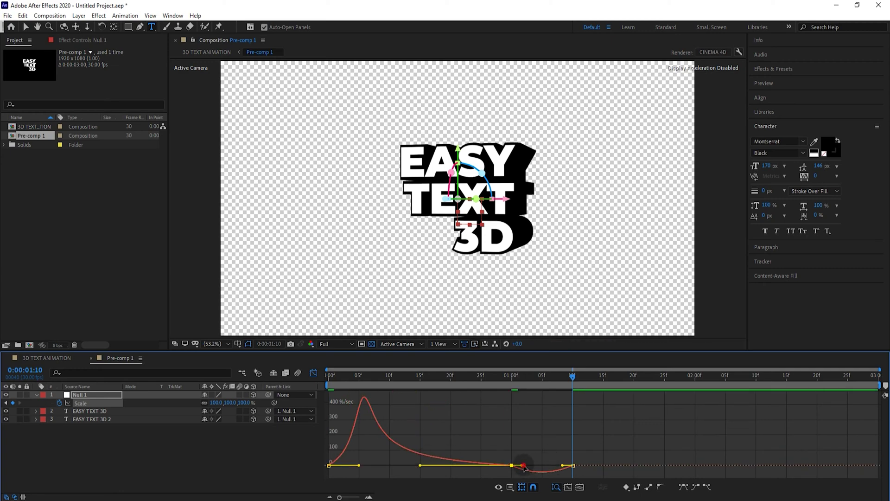
pyautogui.moveTo(524, 467); pyautogui.dragTo(543, 467)
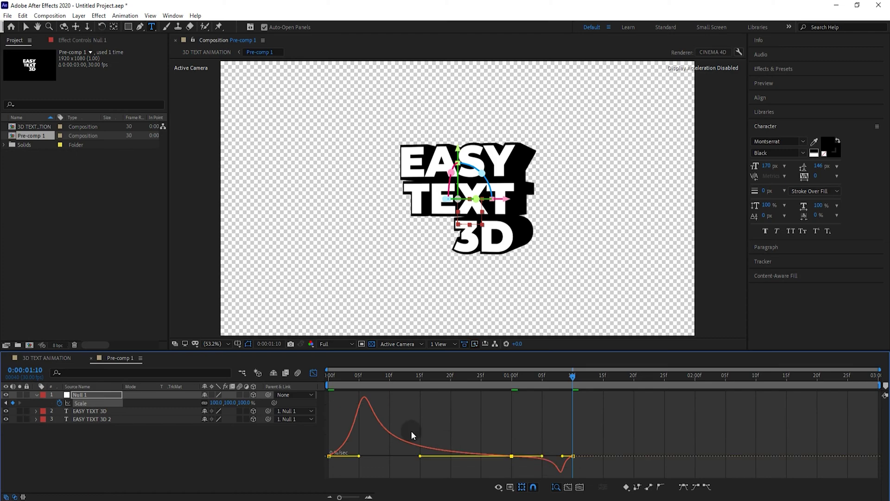
pyautogui.click(314, 373)
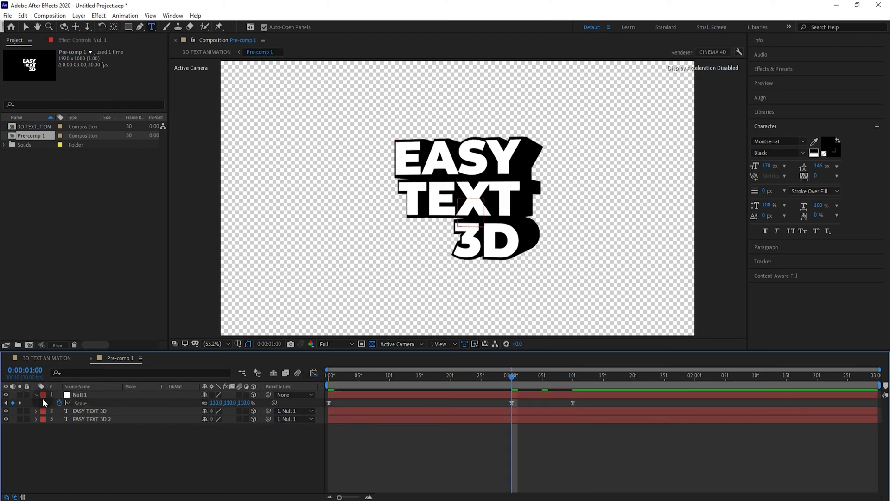
# Rename the null object layer to "controller 1"
pyautogui.click(36, 395)
pyautogui.rightClick(95, 395)
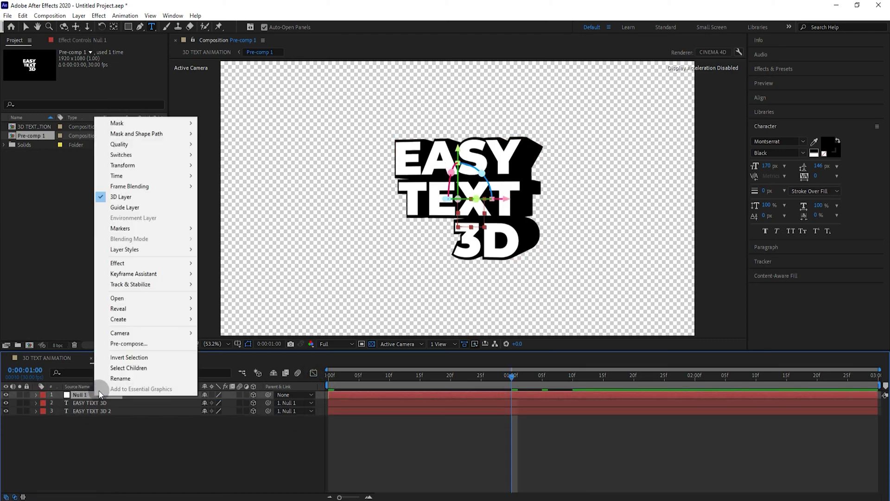
pyautogui.click(116, 379)
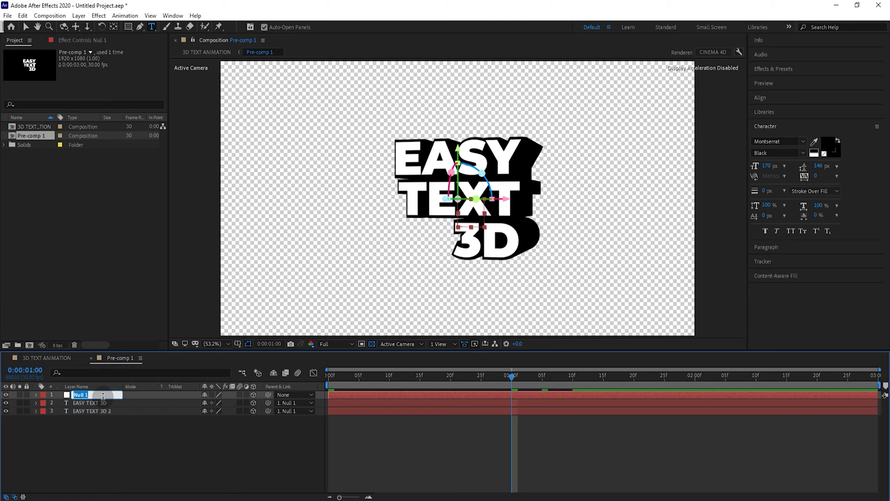
pyautogui.write('controller')
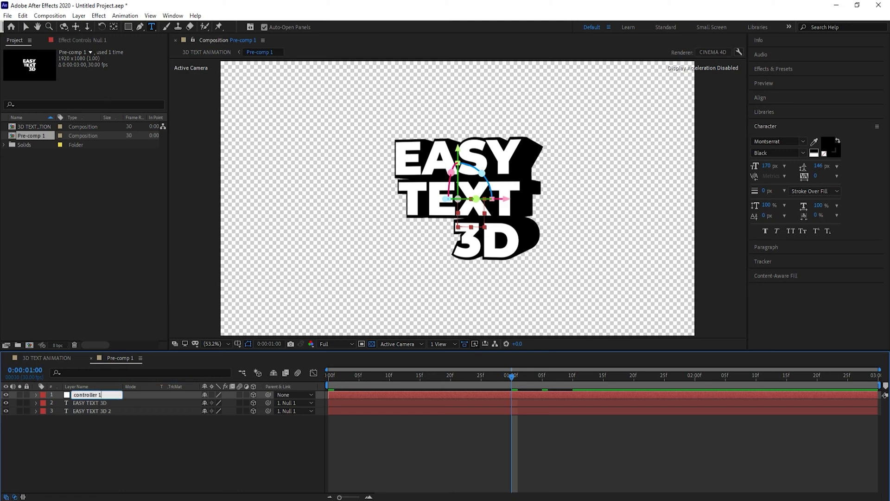
pyautogui.click(108, 426)
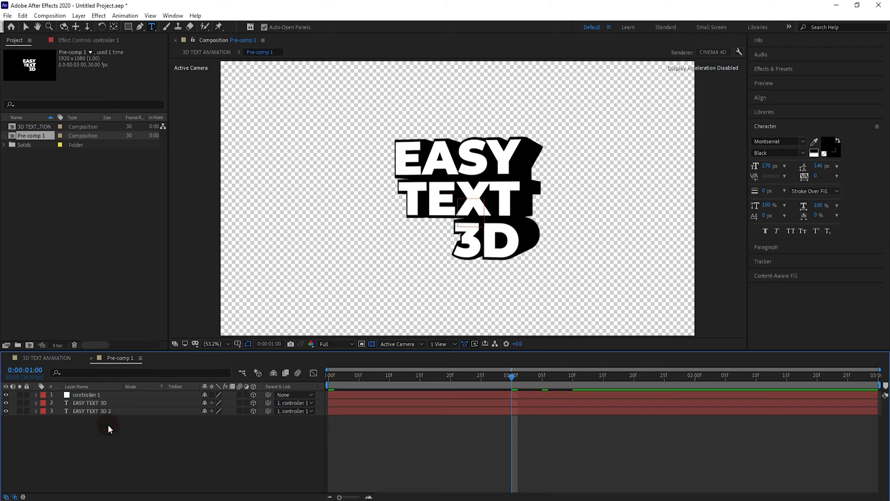
# Shorten the text of both title layers, the white front and the black extruded one, to "EASY"
pyautogui.doubleClick(99, 402)
pyautogui.write('EASY')
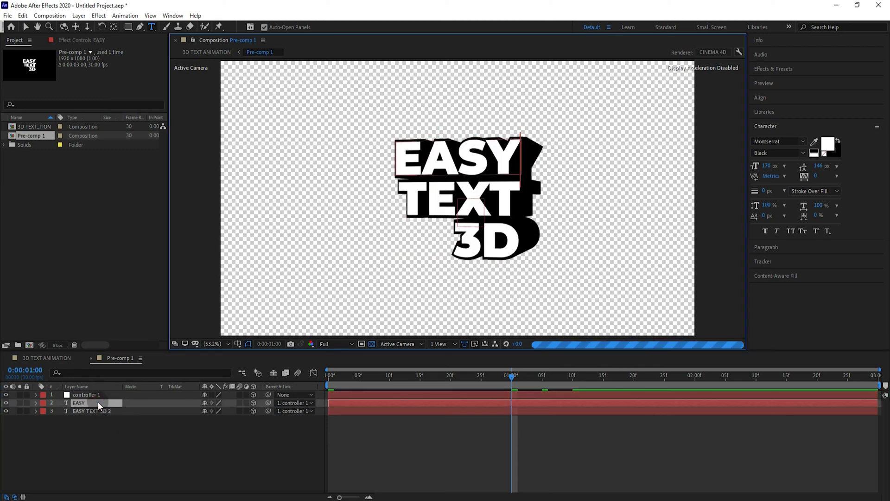
pyautogui.doubleClick(100, 410)
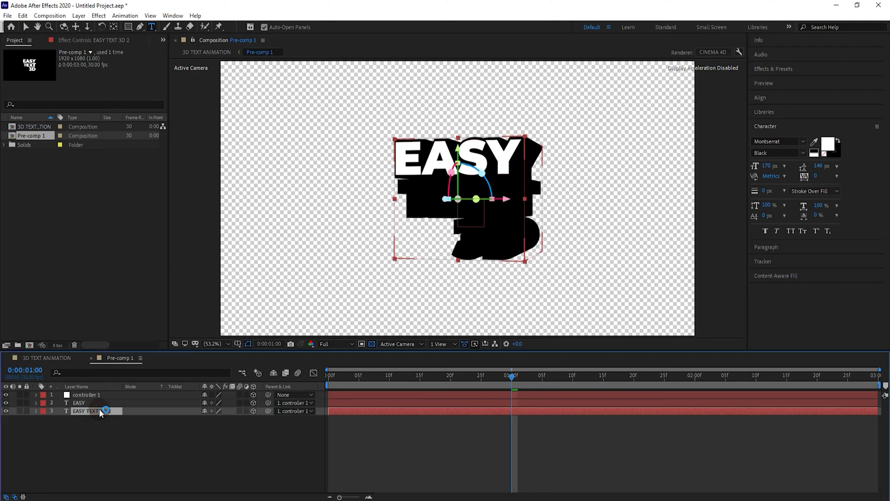
pyautogui.doubleClick(100, 411)
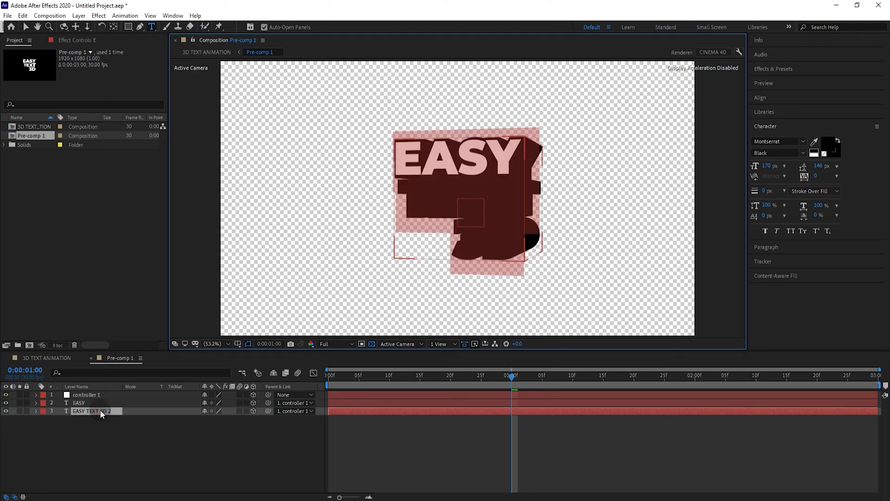
pyautogui.write('EASY')
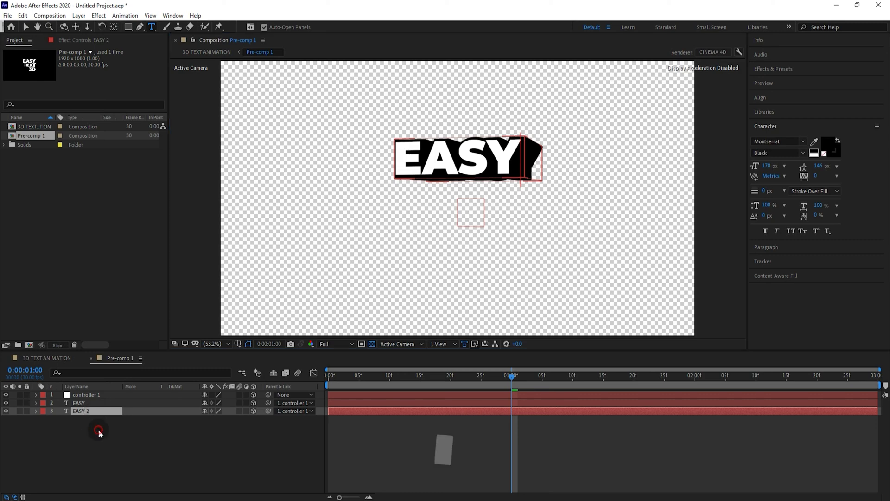
# Duplicate the two EASY text layers together and place both copies at the end of the layer stack
pyautogui.moveTo(99, 429); pyautogui.dragTo(78, 402)
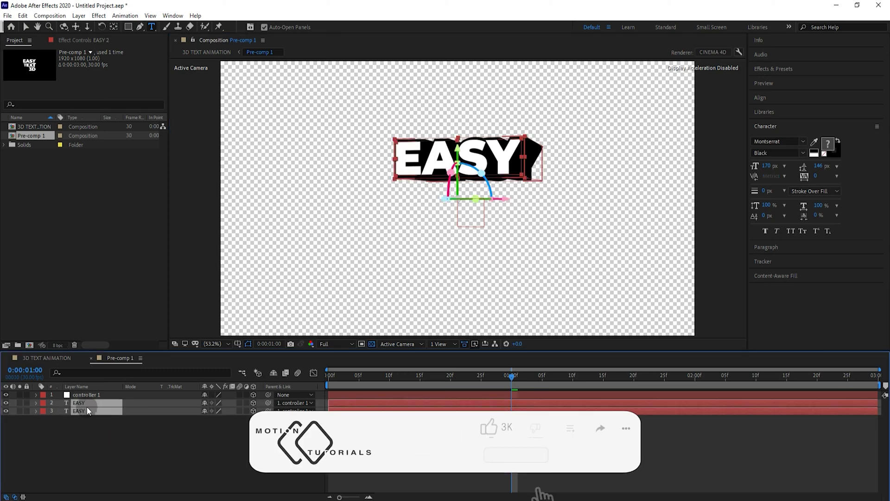
pyautogui.click(24, 16)
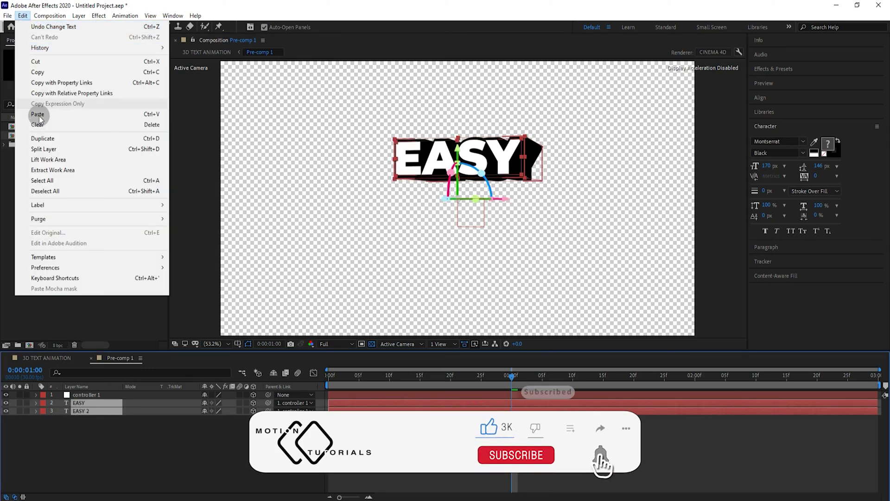
pyautogui.click(147, 138)
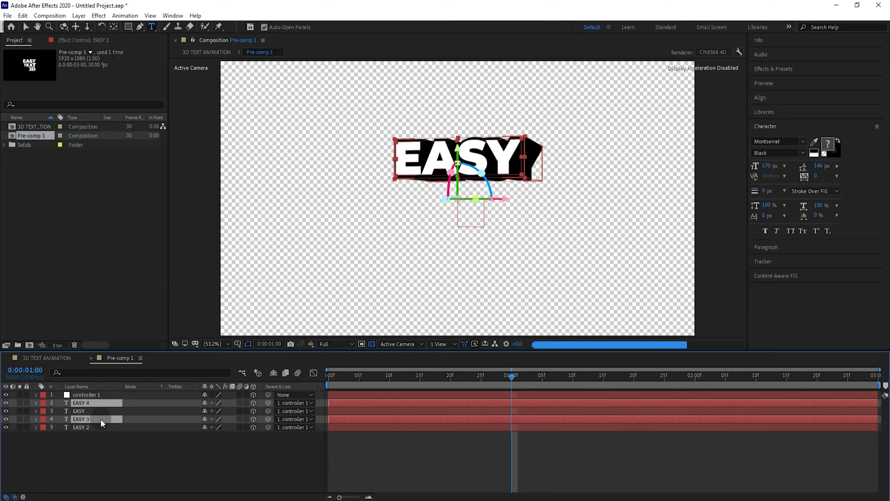
pyautogui.moveTo(101, 420); pyautogui.dragTo(101, 439)
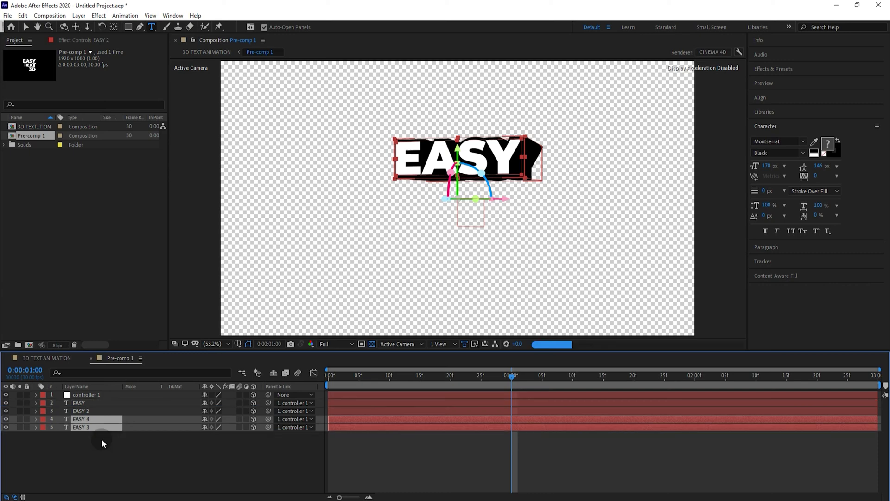
# Nudge the two duplicated EASY layers down in the composition so they form a second line directly beneath the first
pyautogui.hotkey('shift', 'Down')
pyautogui.hotkey('shift', 'Down')
pyautogui.hotkey('shift', 'Down')
pyautogui.hotkey('shift', 'Down')
pyautogui.hotkey('shift', 'Down')
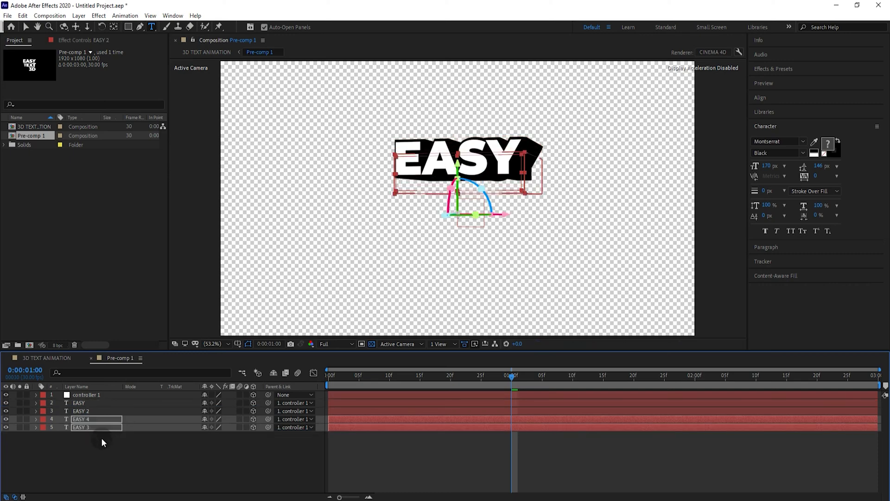
pyautogui.hotkey('shift', 'Down')
pyautogui.hotkey('shift', 'Down')
pyautogui.hotkey('shift', 'Down')
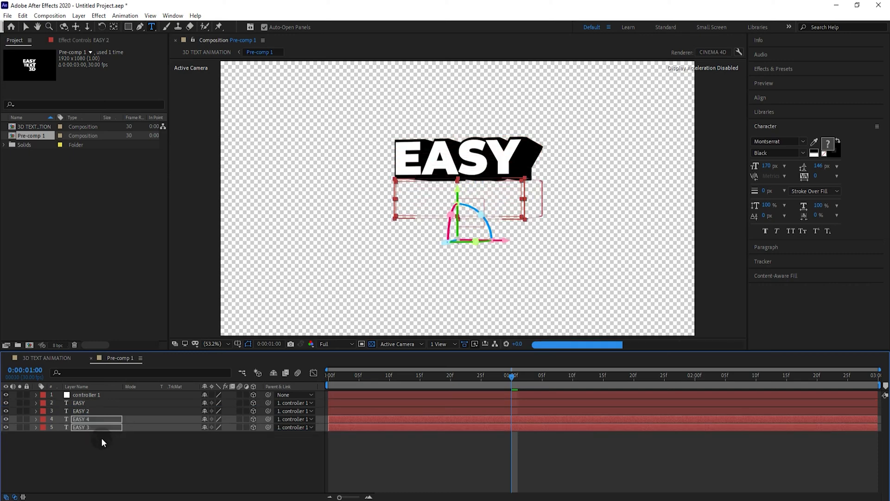
pyautogui.click(102, 438)
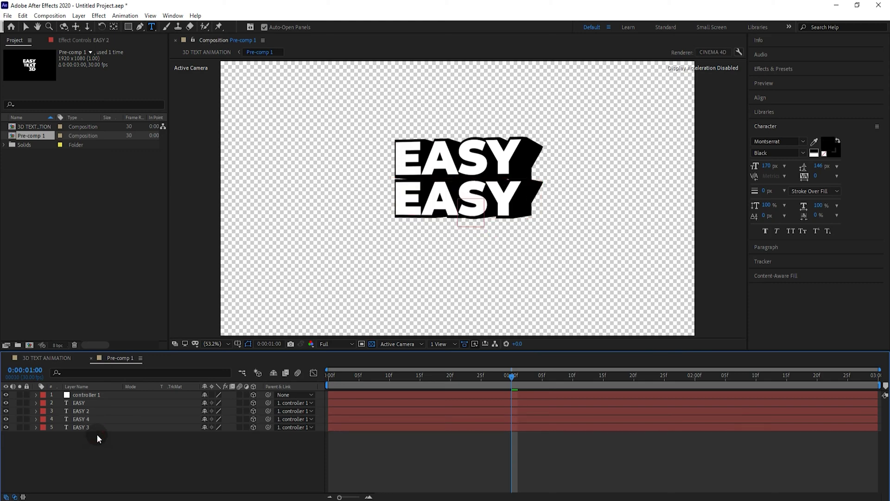
# Replace the text of both second-line layers, front and extruded, with "TEXT"
pyautogui.click(96, 419)
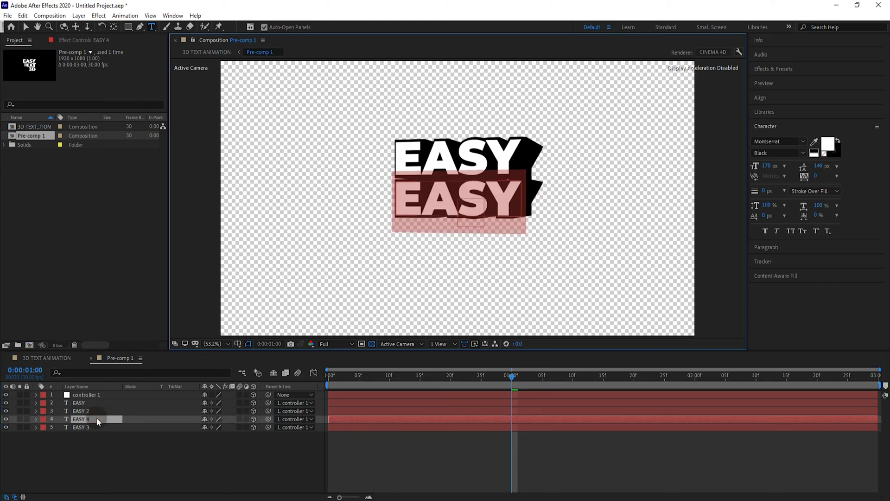
pyautogui.write('TEXT')
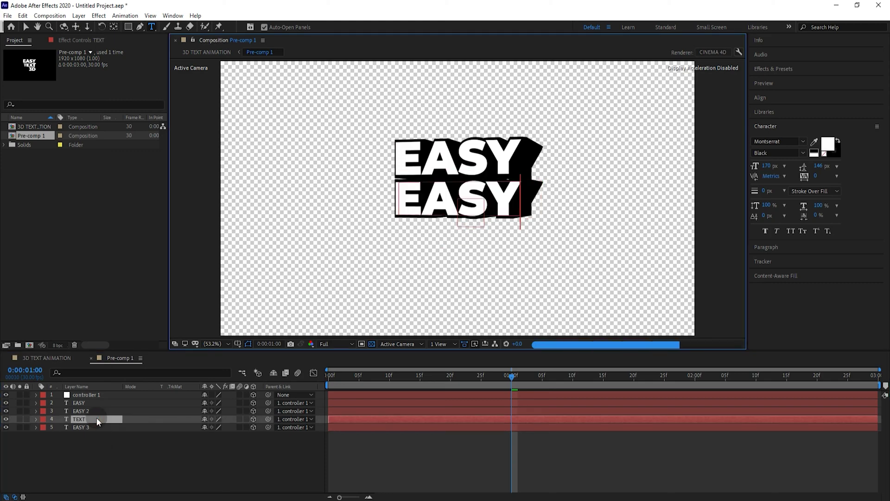
pyautogui.press('Return')
pyautogui.click(86, 426)
pyautogui.press('Return')
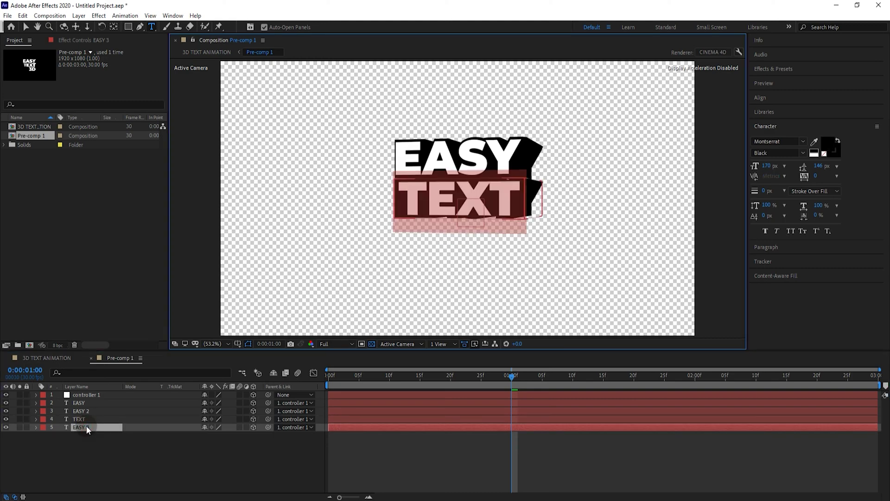
pyautogui.write('TEXT 2')
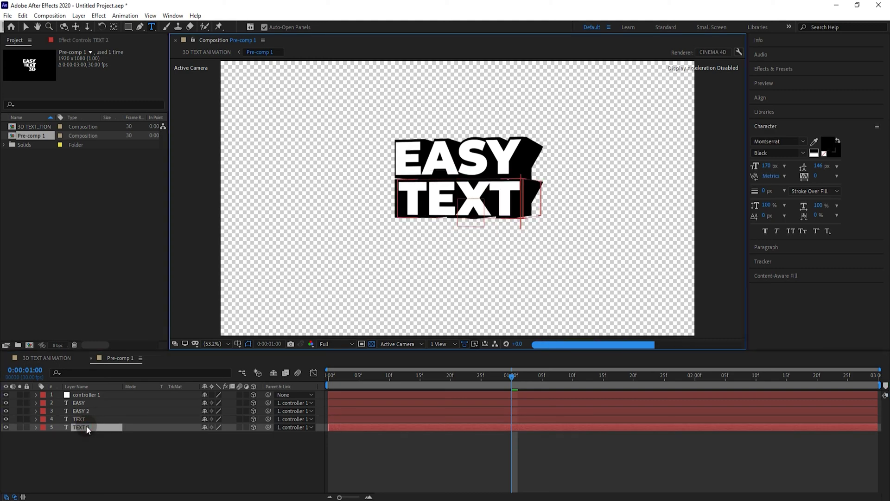
# Duplicate the two TEXT layers to the end of the layer stack and change the text of both copies to "3D"
pyautogui.moveTo(95, 447)
pyautogui.mouseDown()
pyautogui.moveTo(100, 433)
pyautogui.moveTo(79, 421)
pyautogui.moveTo(92, 452)
pyautogui.mouseUp()
pyautogui.hotkey('ctrl', 'd')
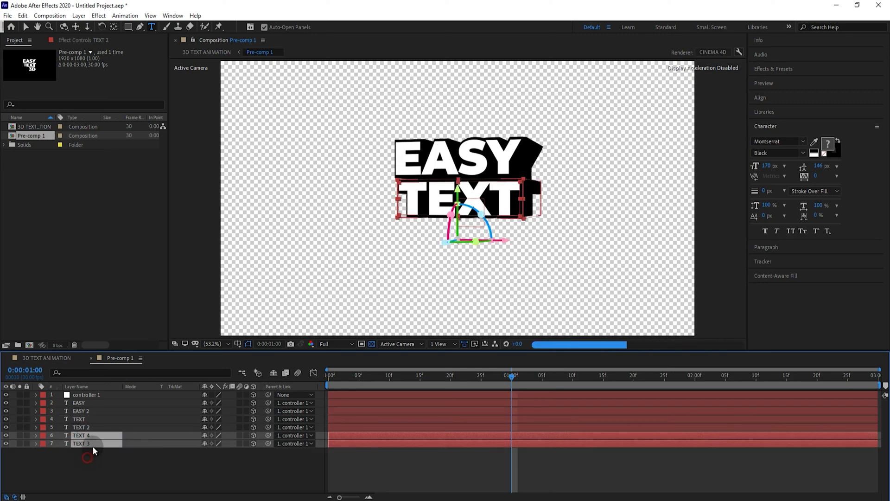
pyautogui.click(96, 439)
pyautogui.press('Return')
pyautogui.write('3D')
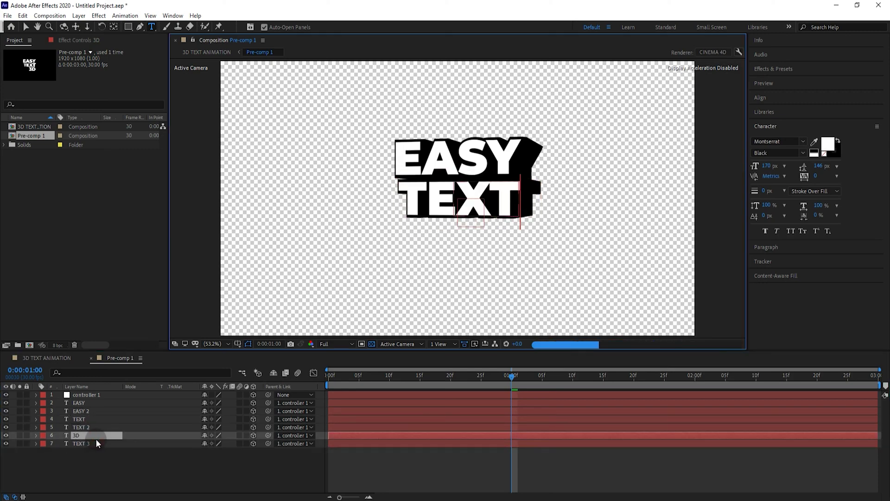
pyautogui.click(103, 445)
pyautogui.press('Return')
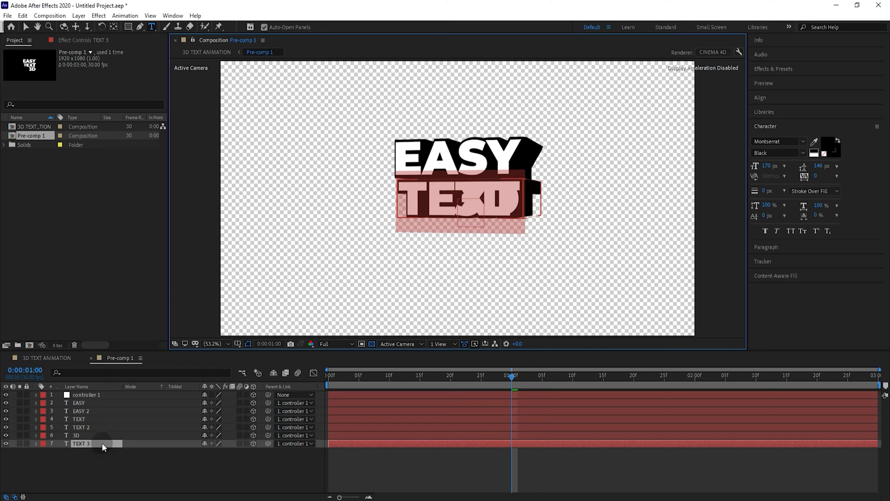
pyautogui.write('3D 2')
pyautogui.press('Return')
# Nudge both 3D text layers down in the composition so they form the third line beneath TEXT
pyautogui.keyDown('shift'); pyautogui.click(86, 436); pyautogui.keyUp('shift')
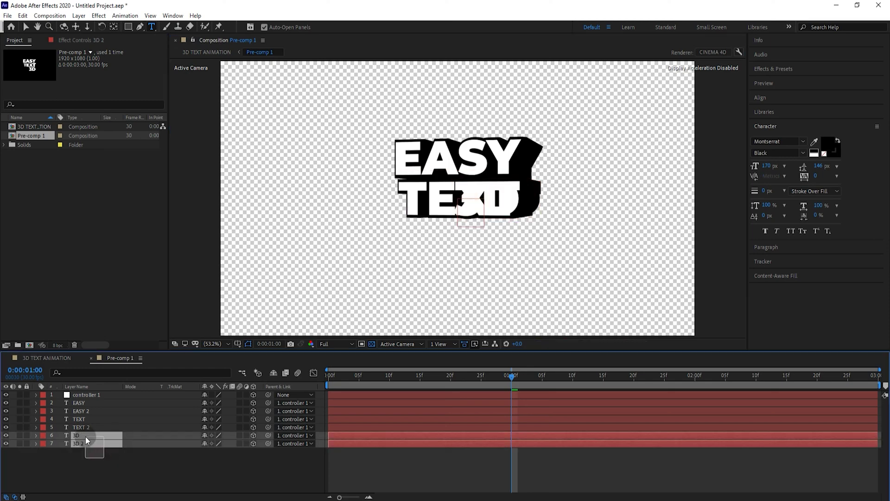
pyautogui.hotkey('shift', 'Down')
pyautogui.hotkey('shift', 'Down')
pyautogui.hotkey('shift', 'Down')
pyautogui.hotkey('shift', 'Down')
pyautogui.hotkey('shift', 'Down')
pyautogui.hotkey('shift', 'Down')
pyautogui.hotkey('shift', 'Down')
pyautogui.hotkey('shift', 'Down')
pyautogui.hotkey('shift', 'Down')
pyautogui.hotkey('shift', 'Down')
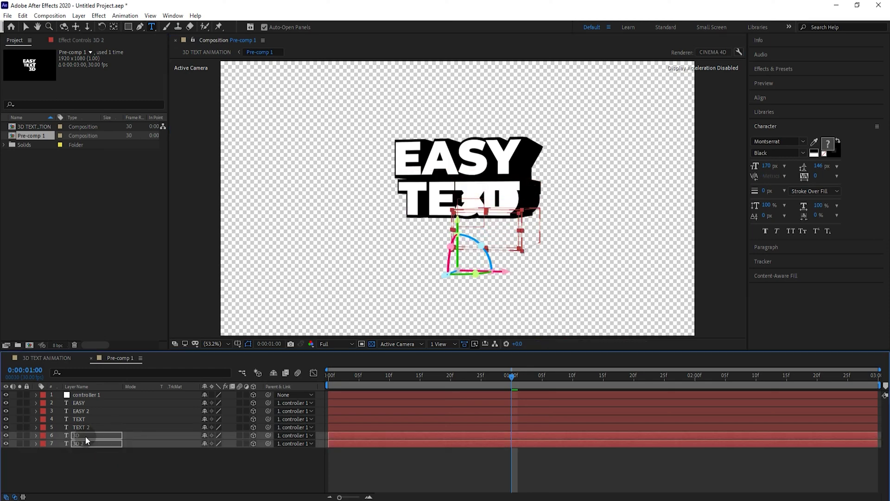
pyautogui.hotkey('shift', 'Down')
pyautogui.hotkey('shift', 'Down')
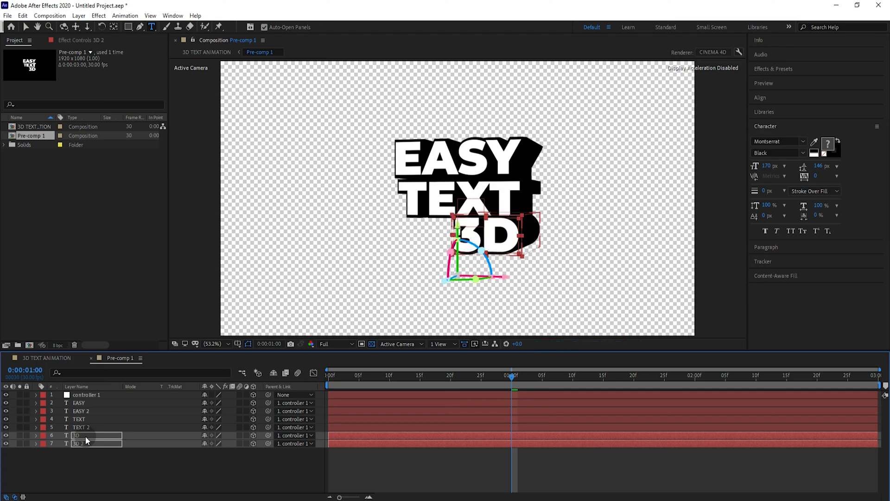
pyautogui.hotkey('shift', 'Down')
pyautogui.hotkey('shift', 'Down')
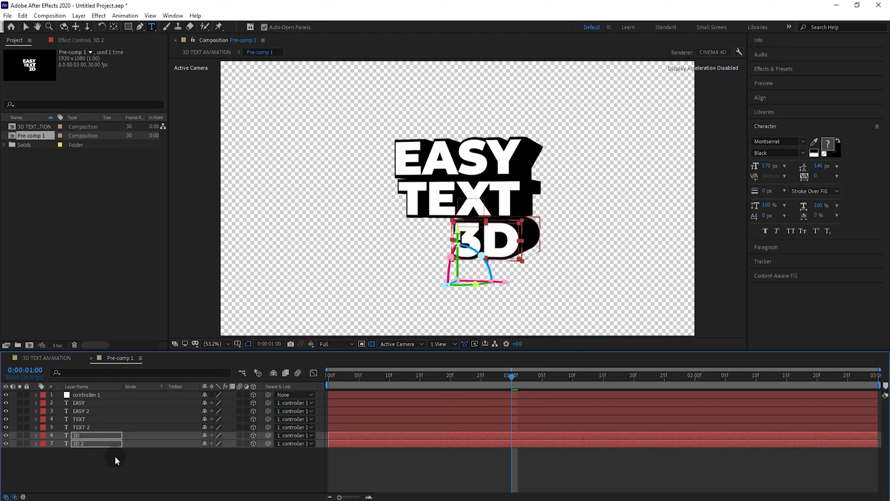
pyautogui.click(124, 462)
# Duplicate the controller 1 null and parent both TEXT layers to the copy, controller 2
pyautogui.click(91, 395)
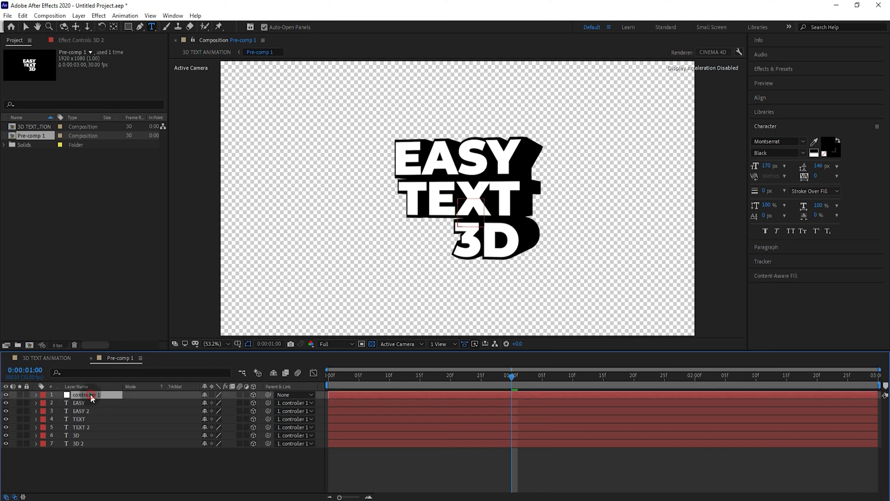
pyautogui.hotkey('ctrl', 'd')
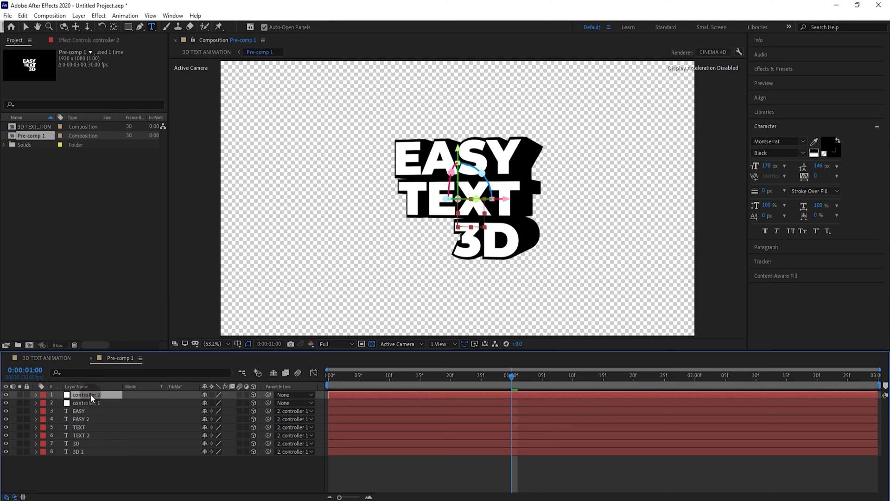
pyautogui.click(91, 427)
pyautogui.keyDown('ctrl'); pyautogui.click(91, 435); pyautogui.keyUp('ctrl')
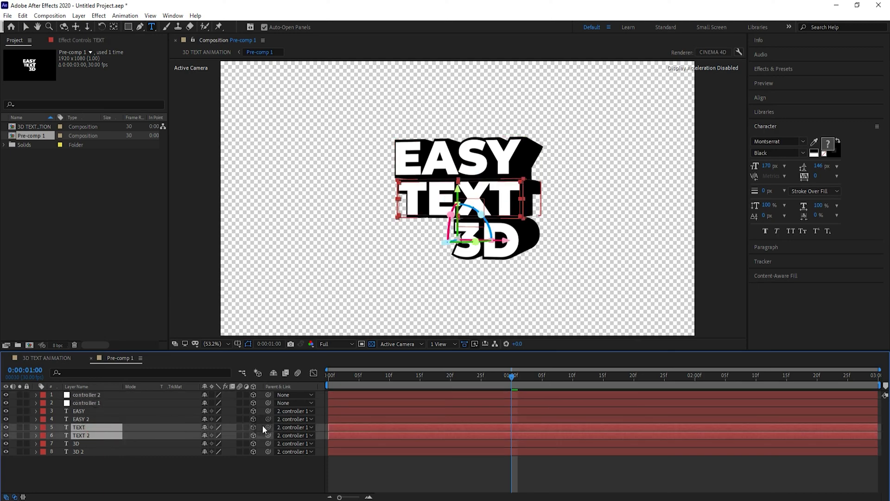
pyautogui.moveTo(265, 426); pyautogui.dragTo(97, 395)
# Duplicate the controller 2 null and parent both 3D text layers to the copy, controller 3
pyautogui.click(96, 394)
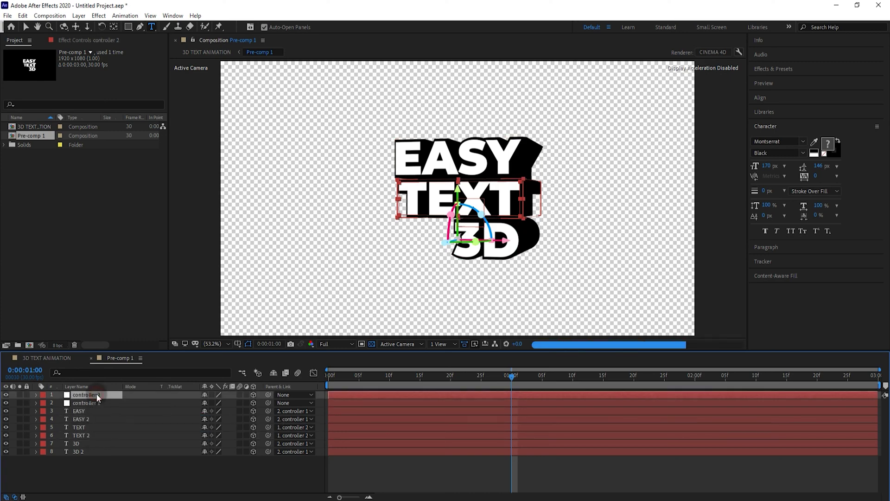
pyautogui.hotkey('ctrl', 'd')
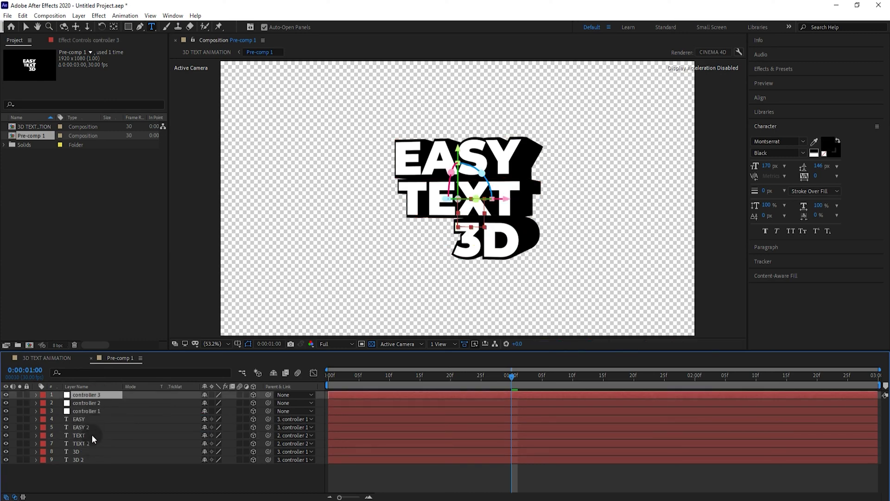
pyautogui.click(88, 452)
pyautogui.keyDown('ctrl'); pyautogui.click(88, 460); pyautogui.keyUp('ctrl')
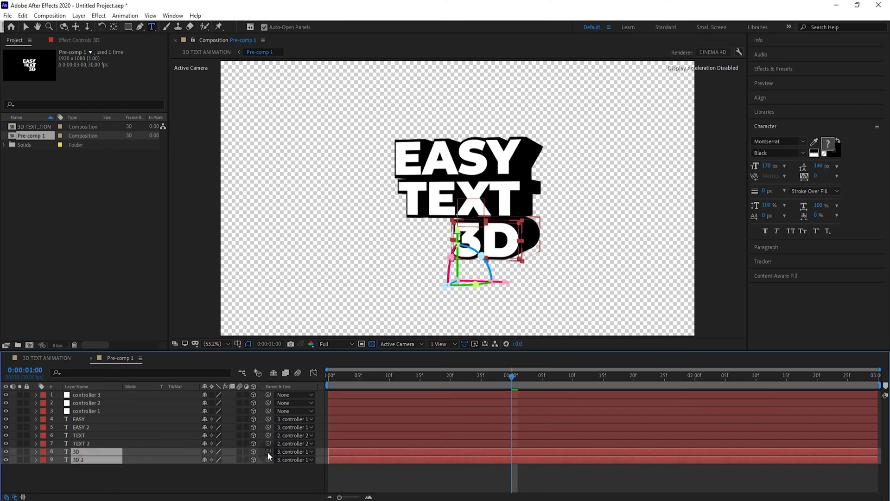
pyautogui.moveTo(269, 451); pyautogui.dragTo(100, 396)
pyautogui.click(123, 472)
# Shift the controller 2 layer in time so that it starts at frame 5 in Pre-comp 1
pyautogui.moveTo(362, 376); pyautogui.dragTo(345, 375)
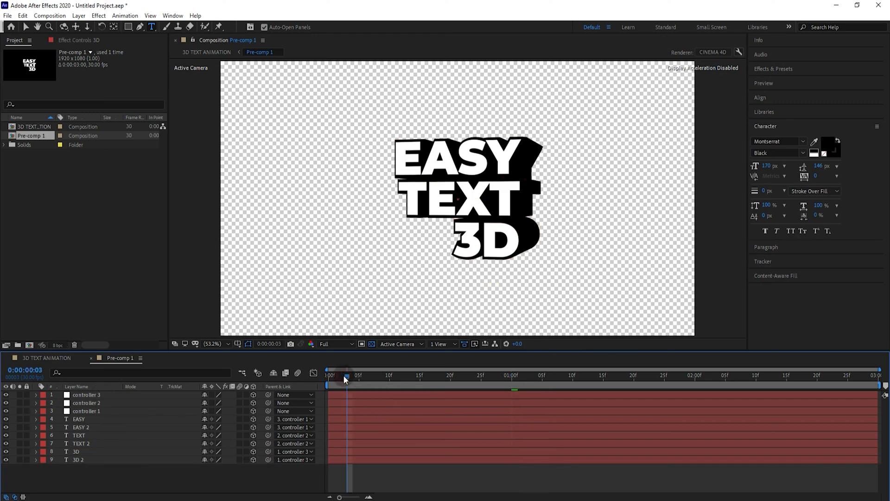
pyautogui.click(786, 85)
pyautogui.click(806, 96)
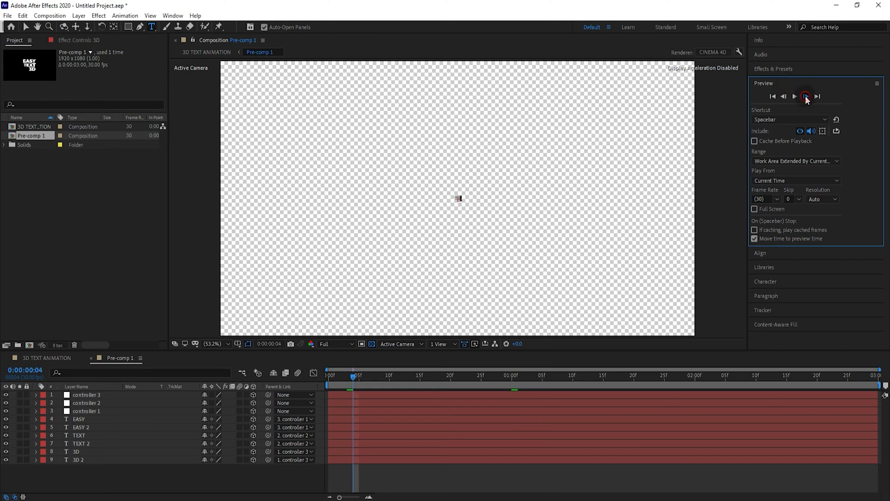
pyautogui.click(806, 96)
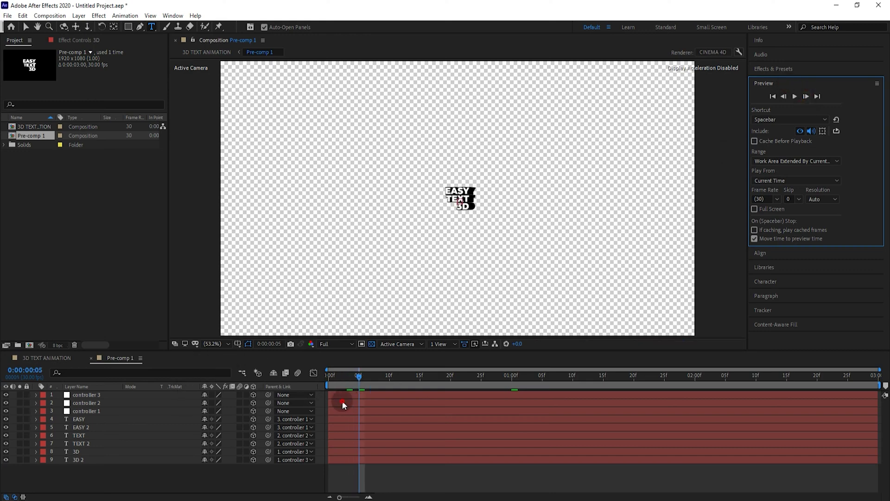
pyautogui.moveTo(342, 401); pyautogui.dragTo(364, 402)
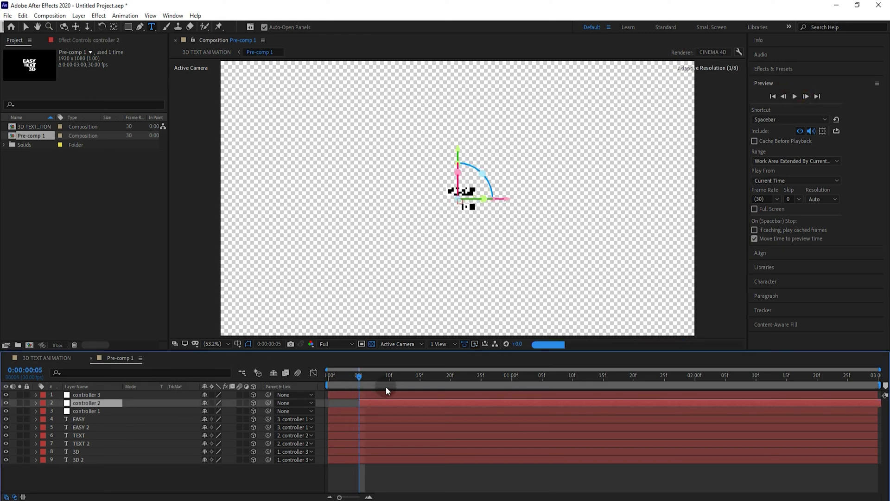
# Shift the controller 3 layer to start at frame 10 and return to the beginning of the timeline
pyautogui.click(390, 376)
pyautogui.click(366, 395)
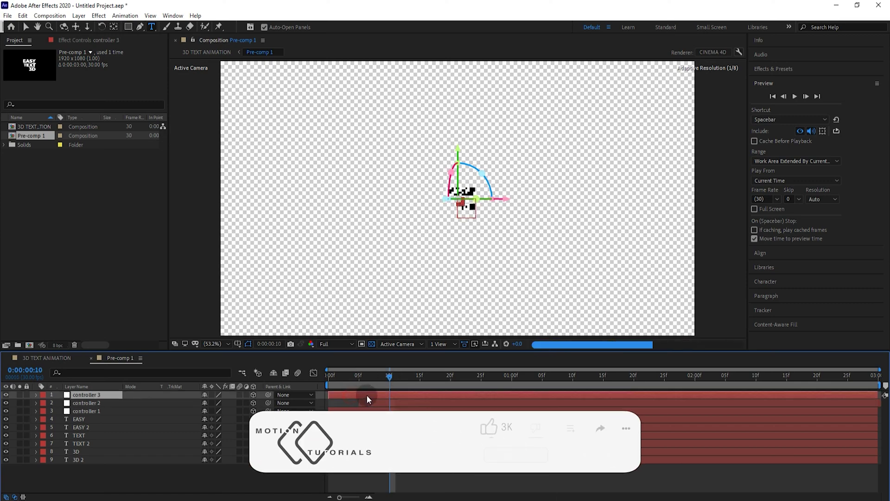
pyautogui.moveTo(366, 395); pyautogui.dragTo(314, 391)
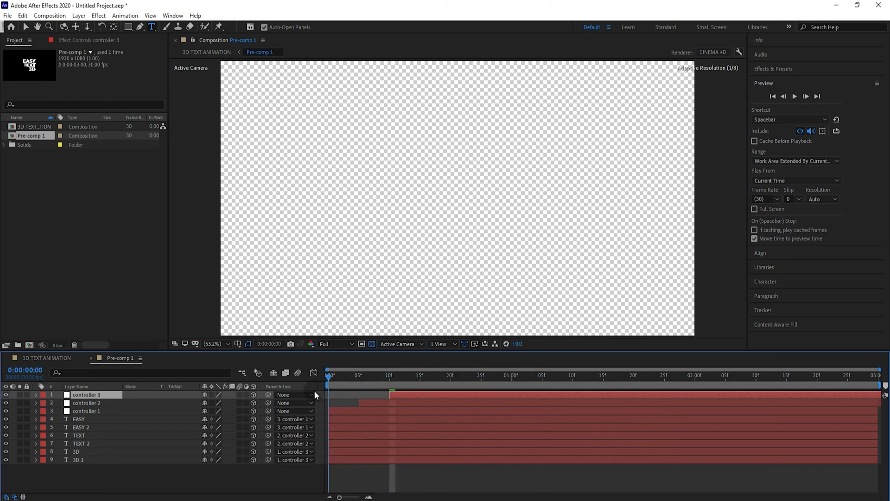
# Create a white 1920 x 1080 px solid named BG in the 3D TEXT ANIMATION composition and place it beneath Pre-comp 1
pyautogui.click(57, 358)
pyautogui.click(27, 27)
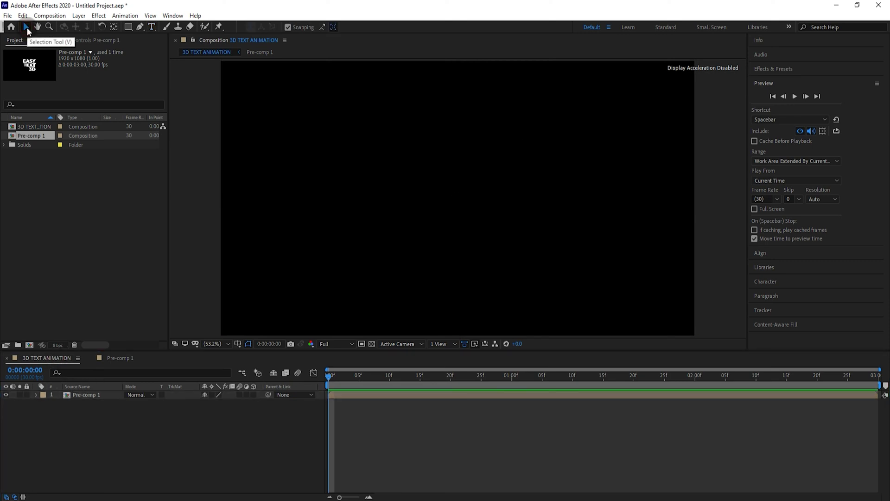
pyautogui.rightClick(175, 162)
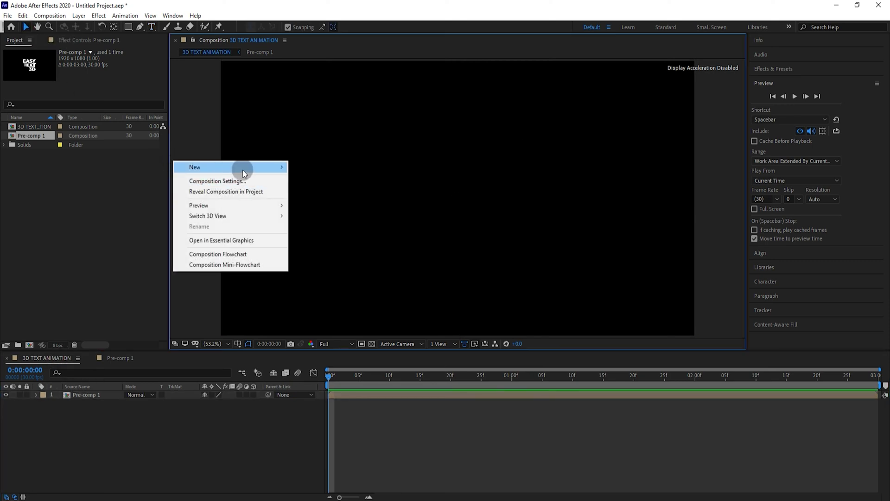
pyautogui.moveTo(243, 172)
pyautogui.click(303, 189)
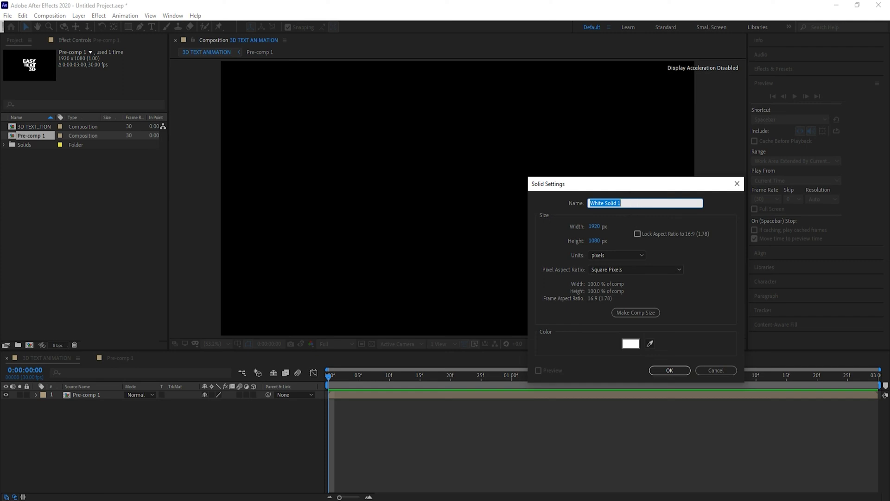
pyautogui.write('BG')
pyautogui.click(670, 370)
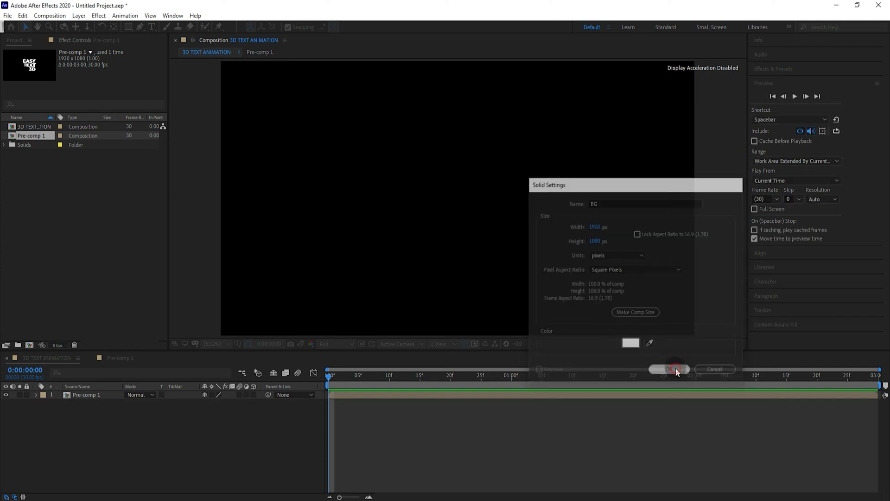
pyautogui.moveTo(98, 401); pyautogui.dragTo(101, 413)
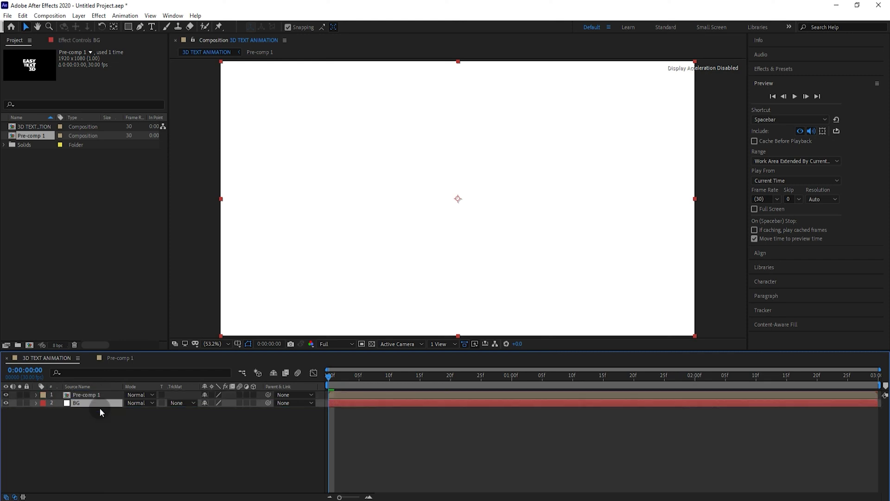
# Find the Gradient Ramp effect by searching for "grad" and apply it to the BG layer
pyautogui.click(805, 69)
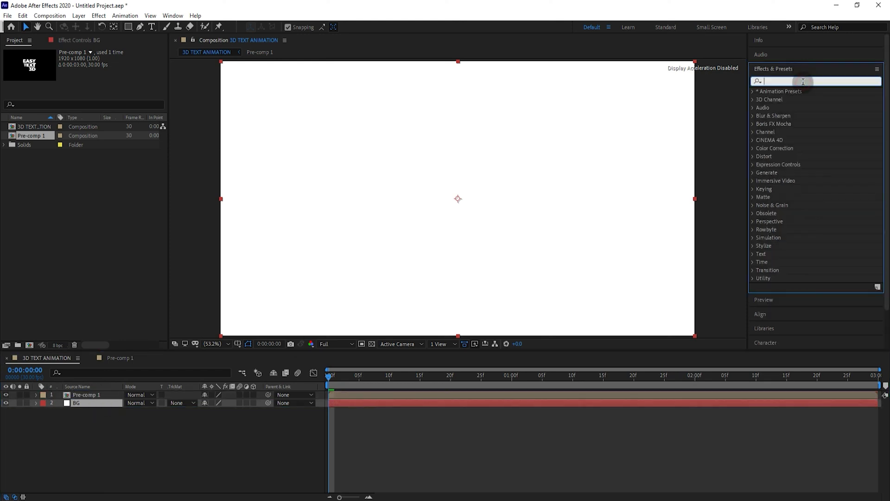
pyautogui.write('g')
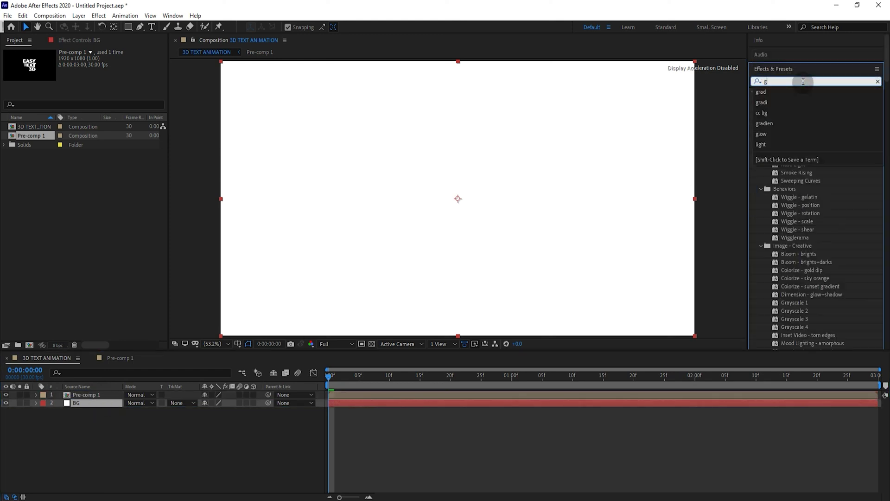
pyautogui.write('rad')
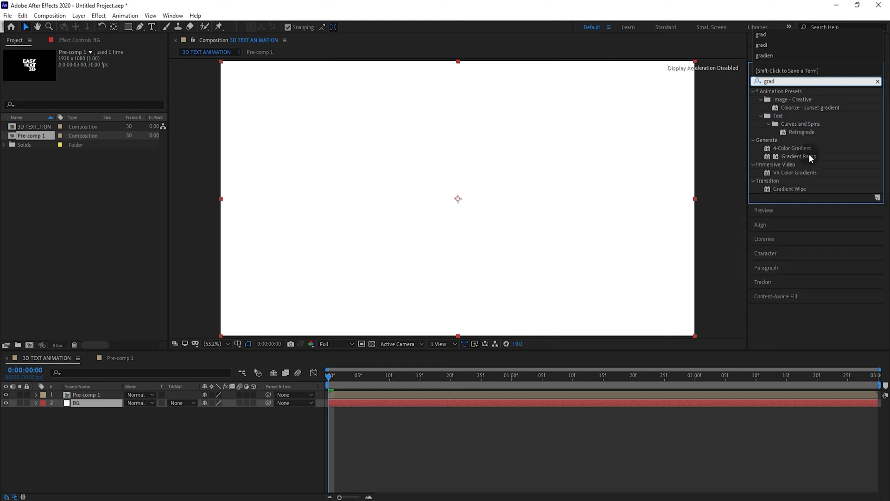
pyautogui.moveTo(810, 160); pyautogui.dragTo(104, 402)
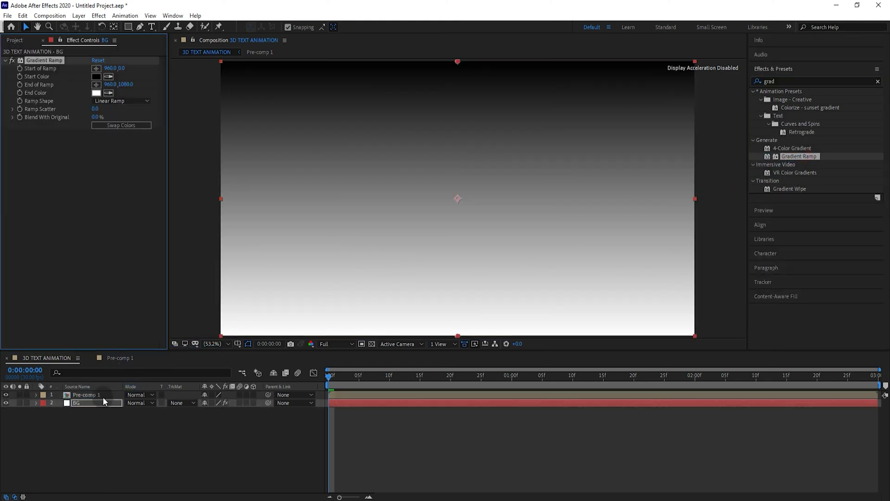
# Set the end color of BG's Gradient Ramp to a deep purple, about 3E168F
pyautogui.click(96, 93)
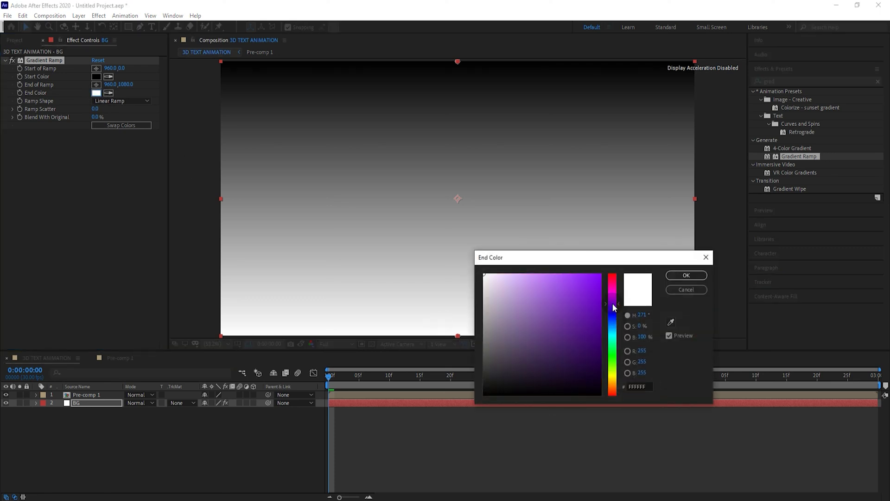
pyautogui.moveTo(584, 324); pyautogui.dragTo(582, 319)
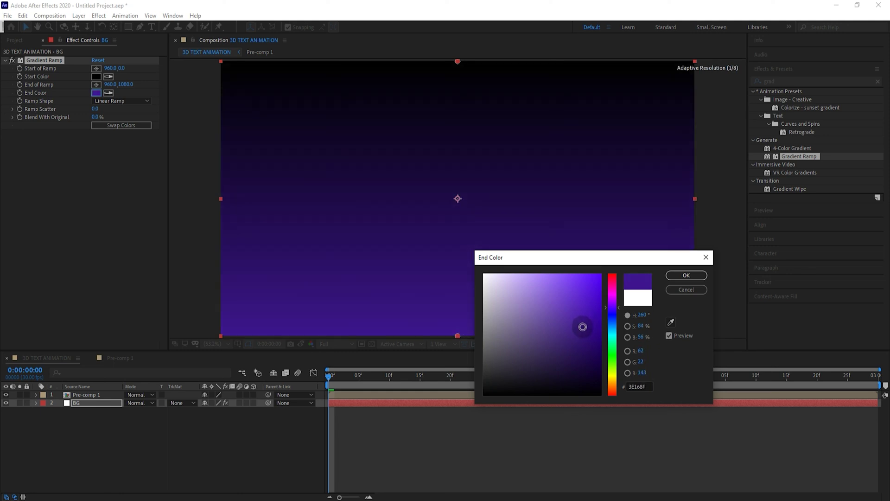
pyautogui.click(695, 277)
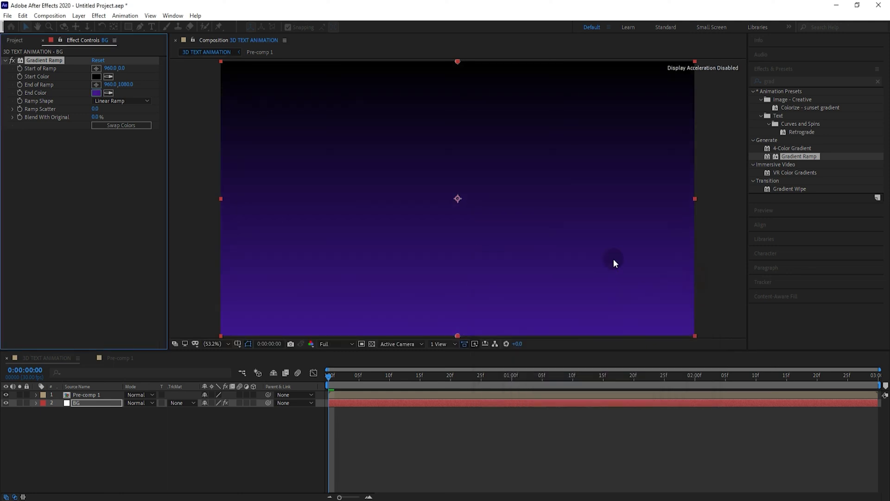
# Change the gradient's ramp shape to Radial Ramp and set its ramp scatter to 150
pyautogui.click(130, 101)
pyautogui.click(135, 122)
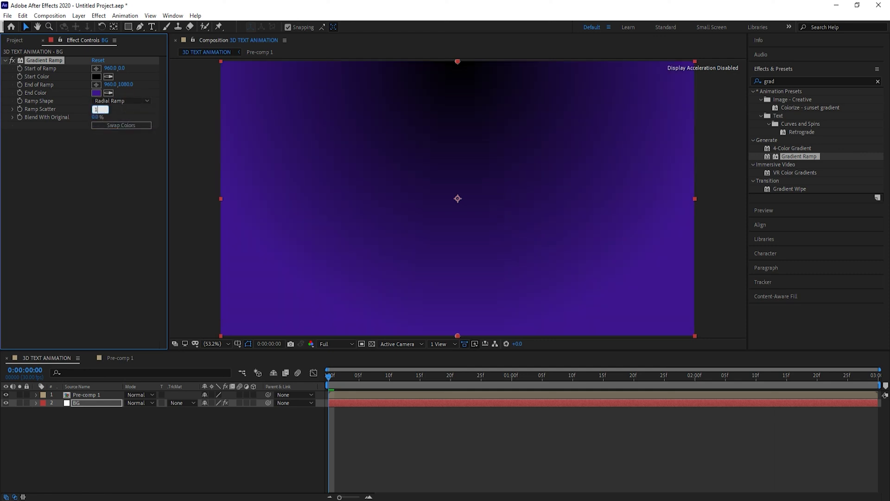
pyautogui.click(184, 437)
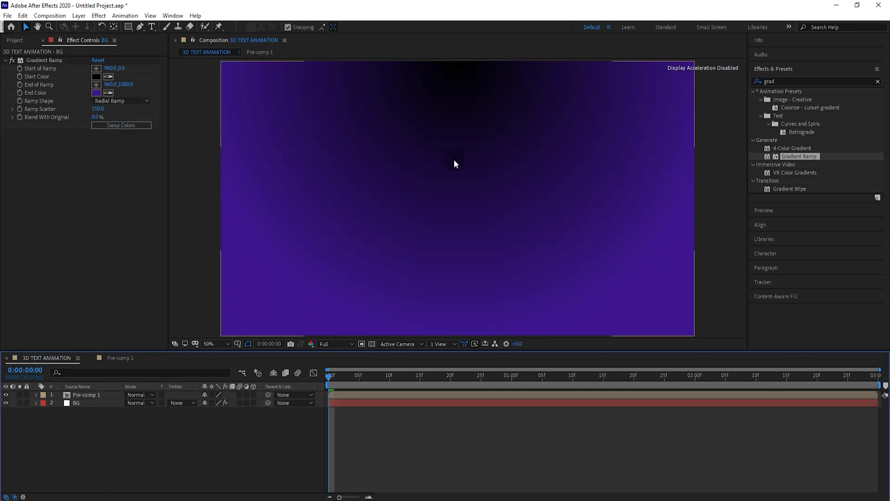
# Place the gradient's start near the frame centre at about 972, 548 and its end far below the frame at about 1072, 2384
pyautogui.press(',')
pyautogui.click(98, 69)
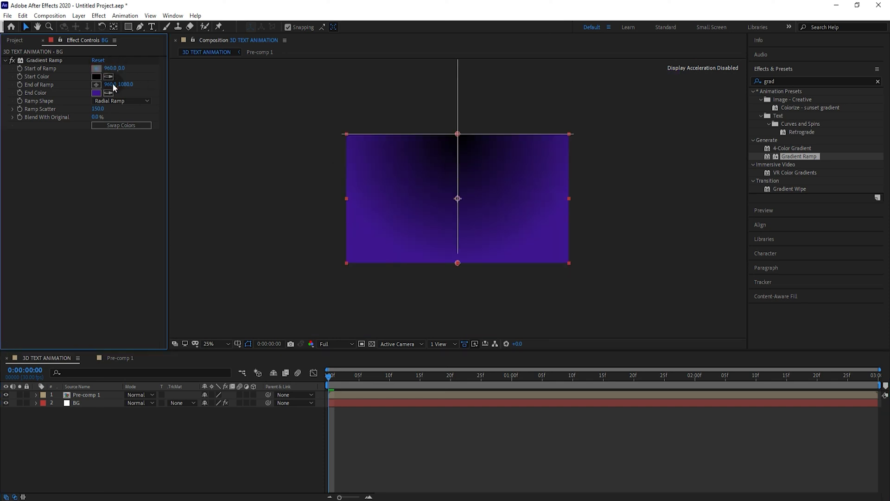
pyautogui.click(458, 199)
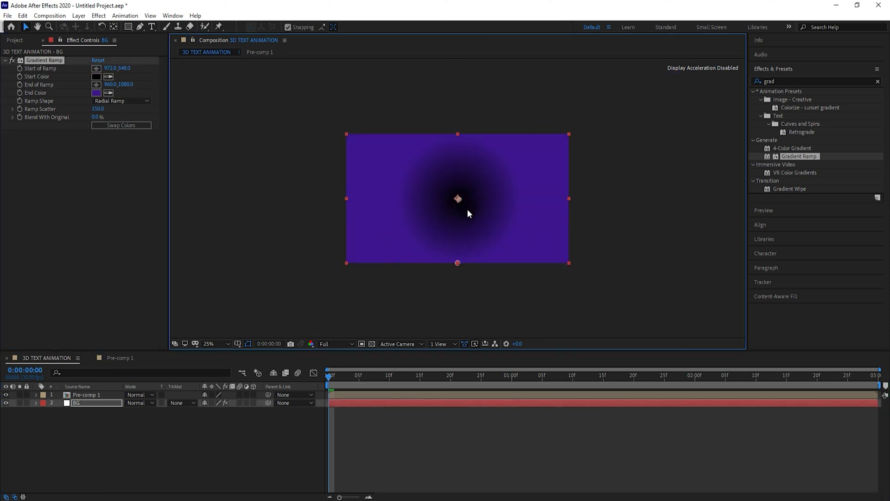
pyautogui.press(',')
pyautogui.moveTo(458, 231); pyautogui.dragTo(461, 289)
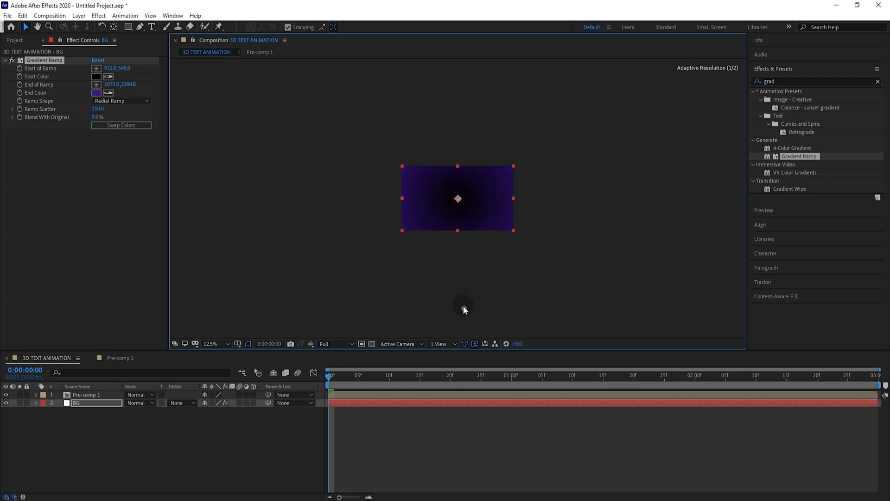
pyautogui.click(218, 343)
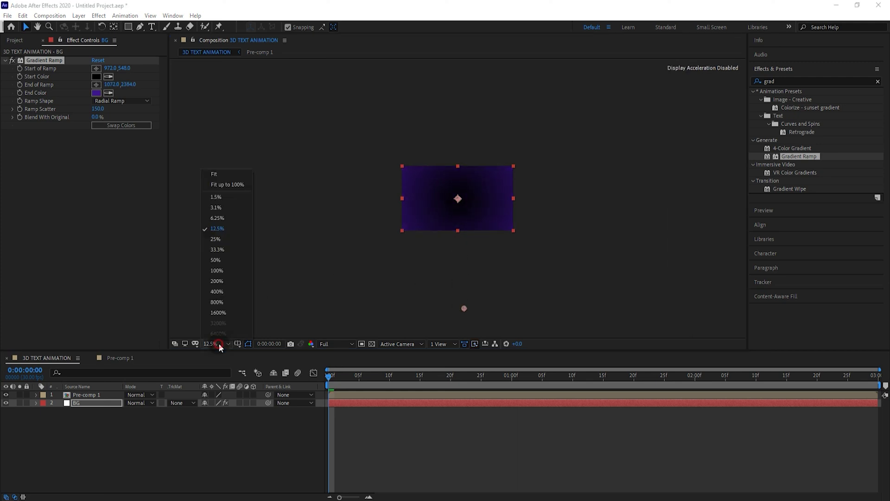
pyautogui.click(234, 184)
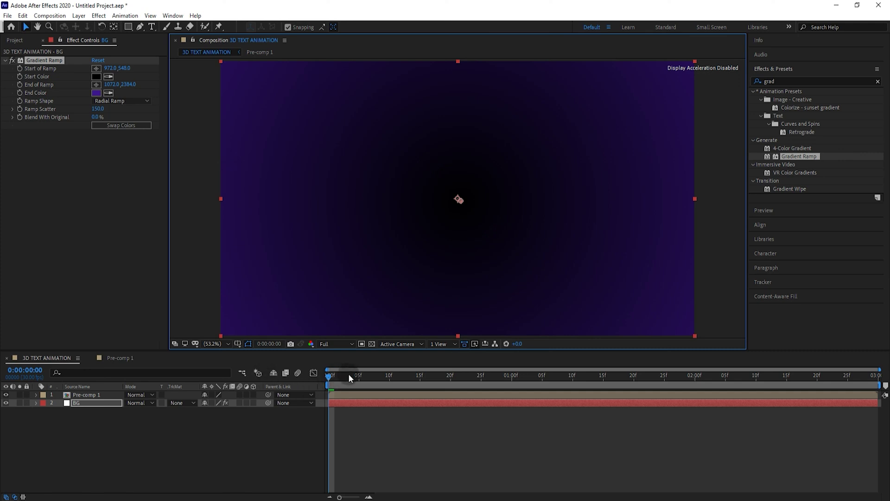
pyautogui.moveTo(358, 379); pyautogui.dragTo(332, 404)
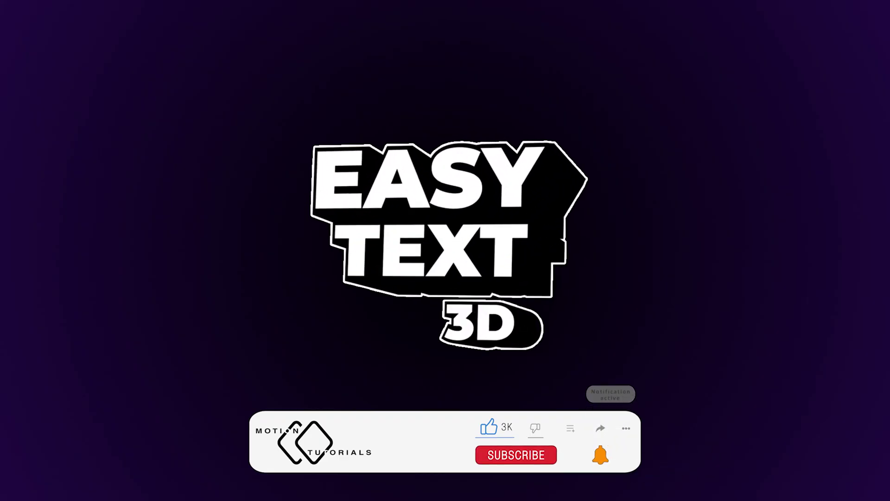